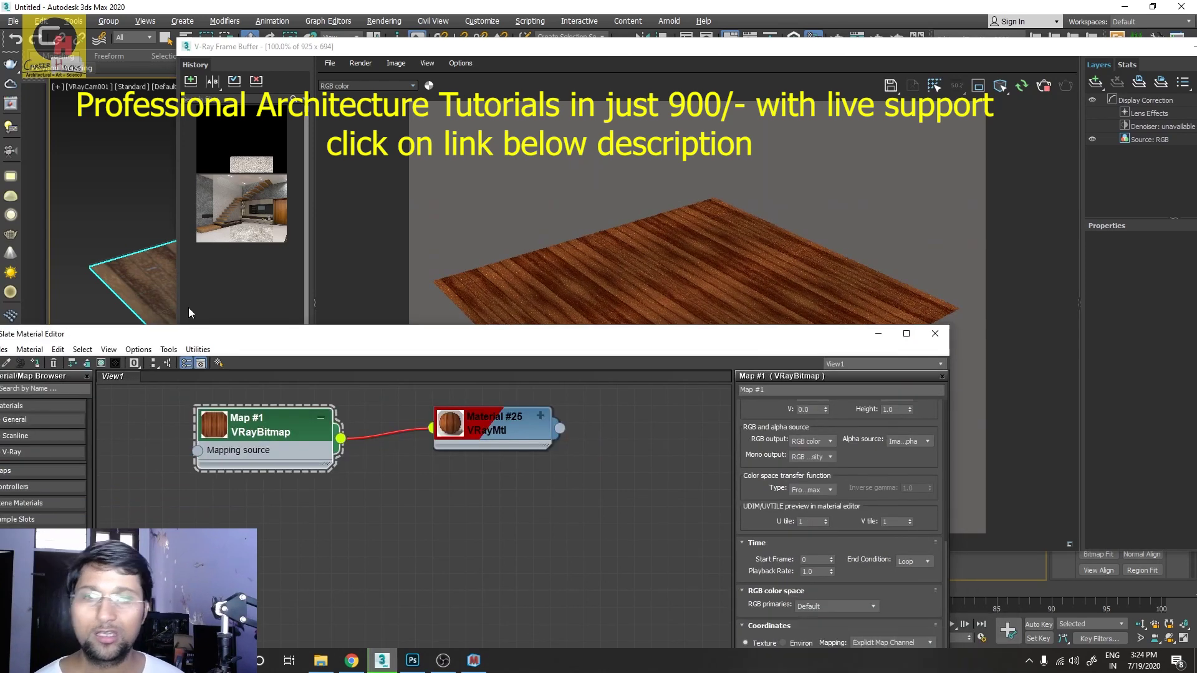
Hide the parameter editor, narrow the Slate Material Editor and arrange it beside the V-Ray Frame Buffer so nodes and render both show.
drag(631, 355, 410, 183)
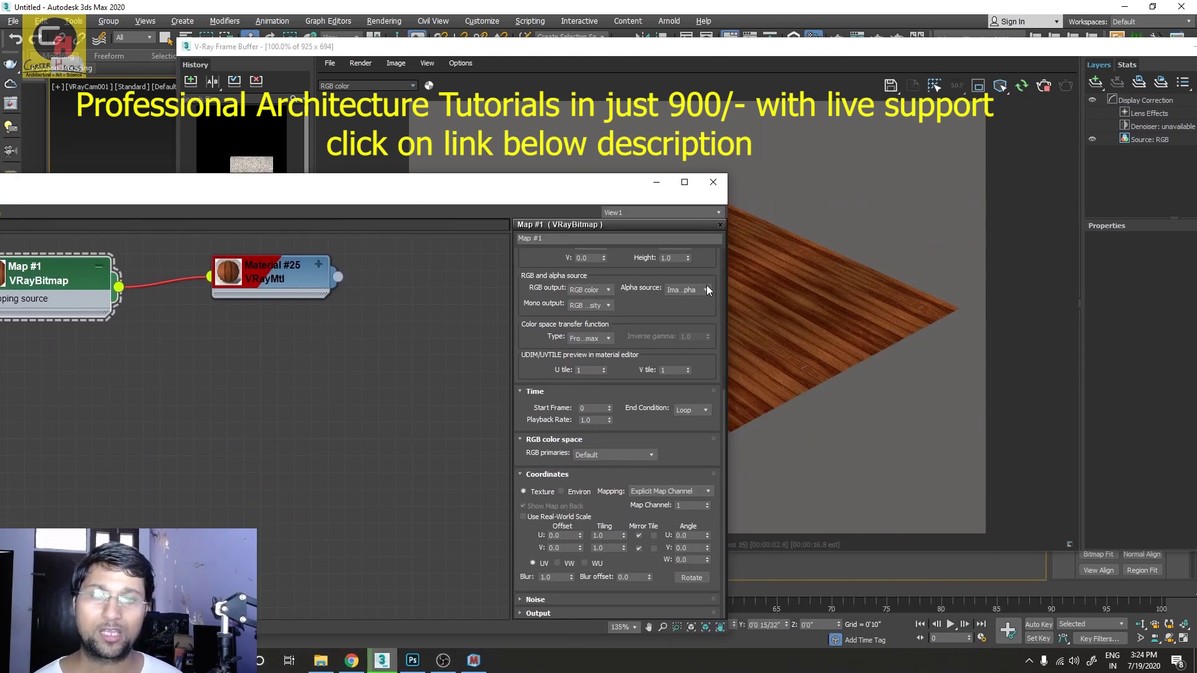
click(720, 225)
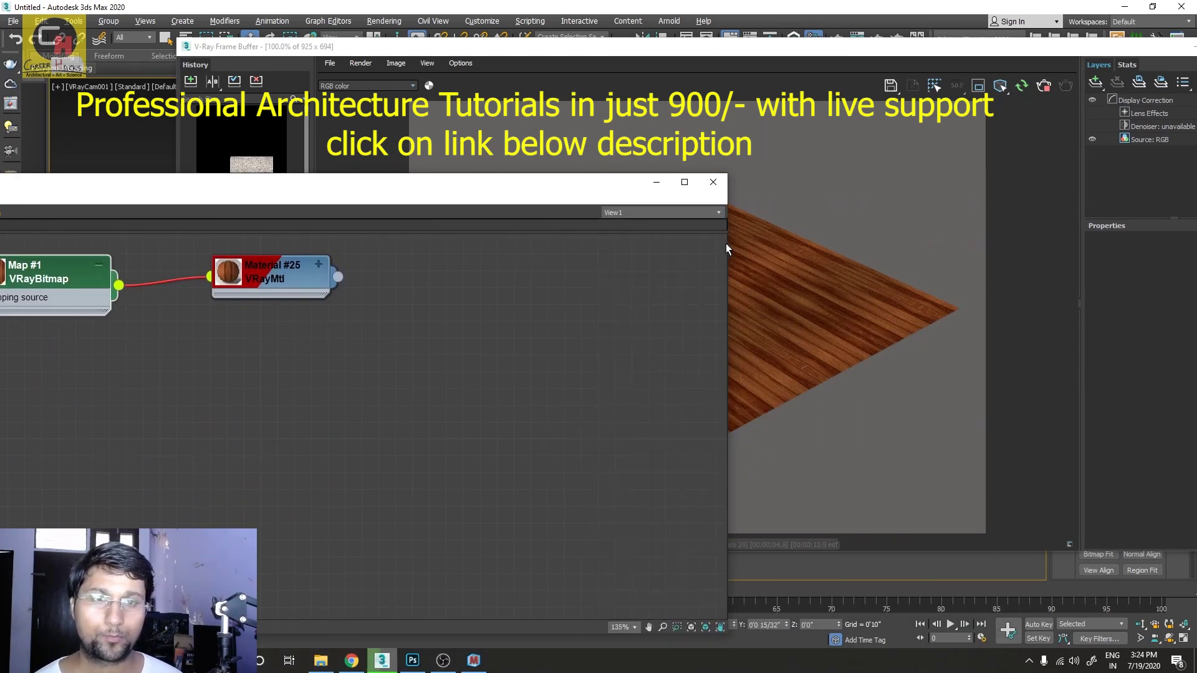
drag(727, 248, 379, 252)
click(557, 352)
drag(476, 47, 566, 53)
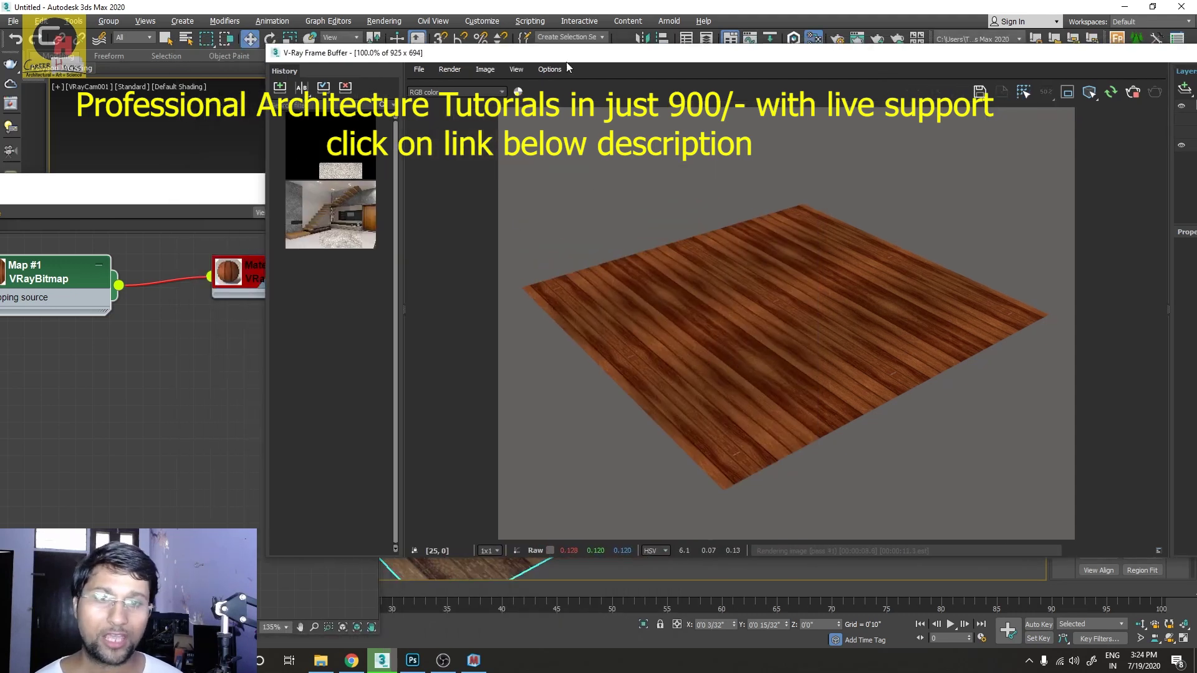
drag(121, 187, 377, 130)
drag(278, 211, 317, 228)
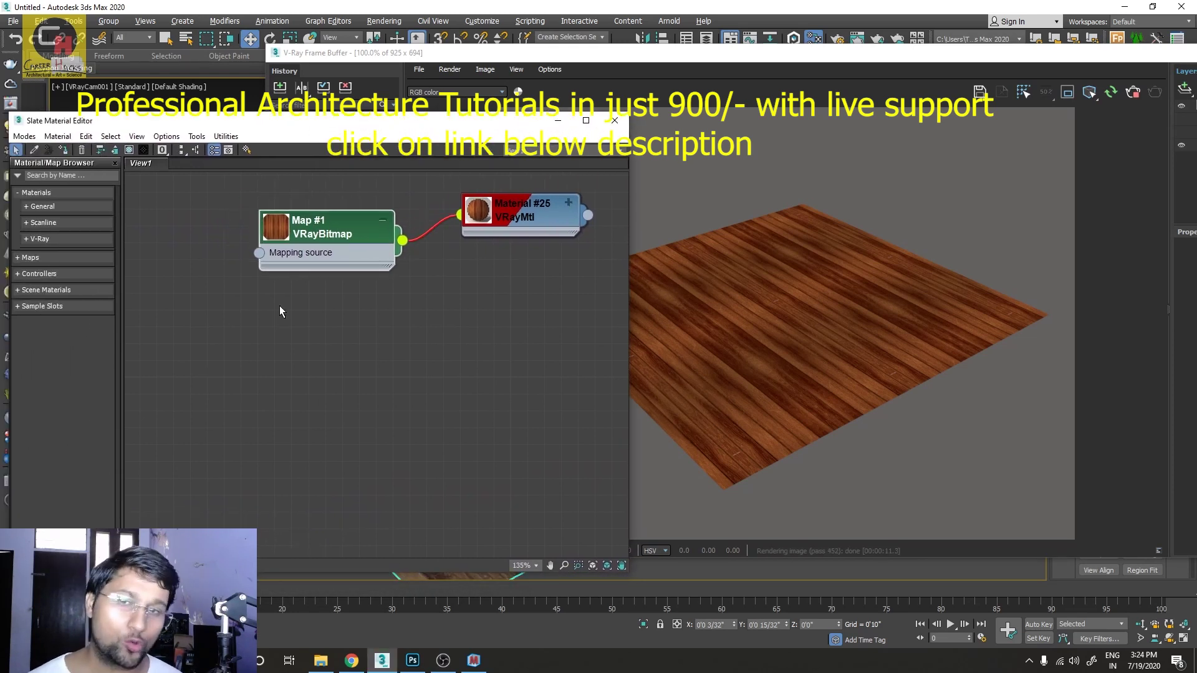
Reposition the wood VRayBitmap node below and away from the VRayMtl node in the material graph.
drag(316, 237, 299, 253)
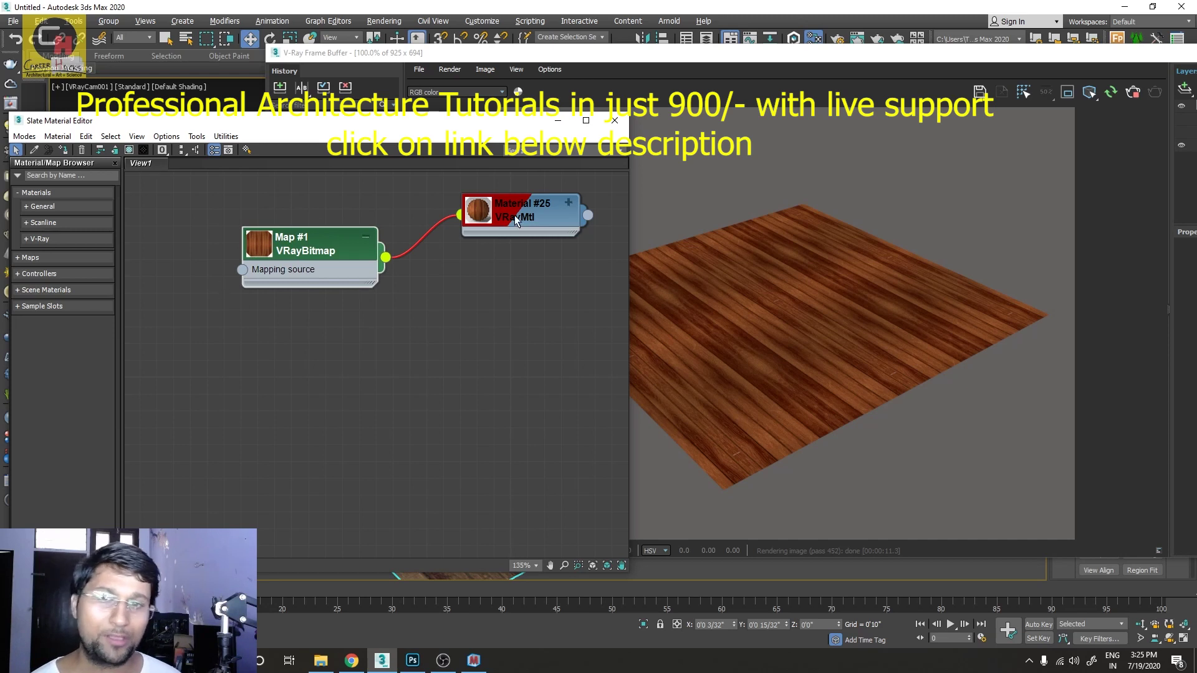
drag(514, 220, 481, 202)
drag(304, 243, 287, 243)
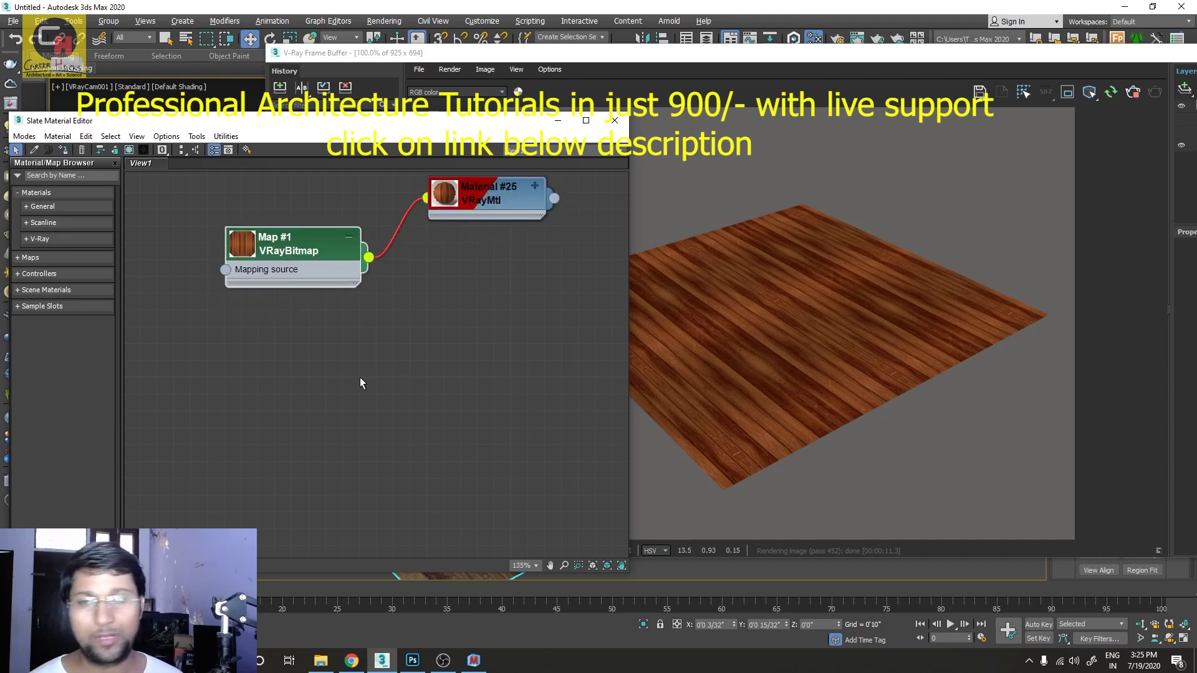
drag(286, 249, 335, 258)
drag(492, 200, 527, 216)
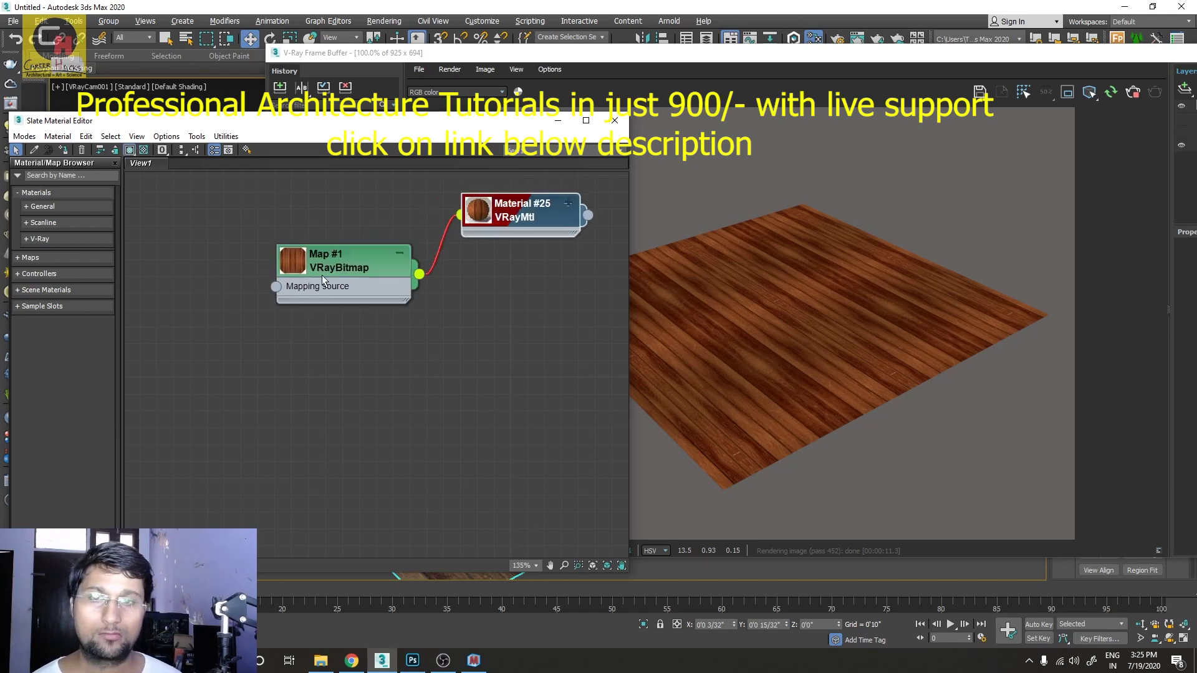
Connect a new VRayTriplanarTex map to the VRayBitmap's mapping source and open its parameters.
drag(335, 258, 213, 378)
mouse_move(288, 400)
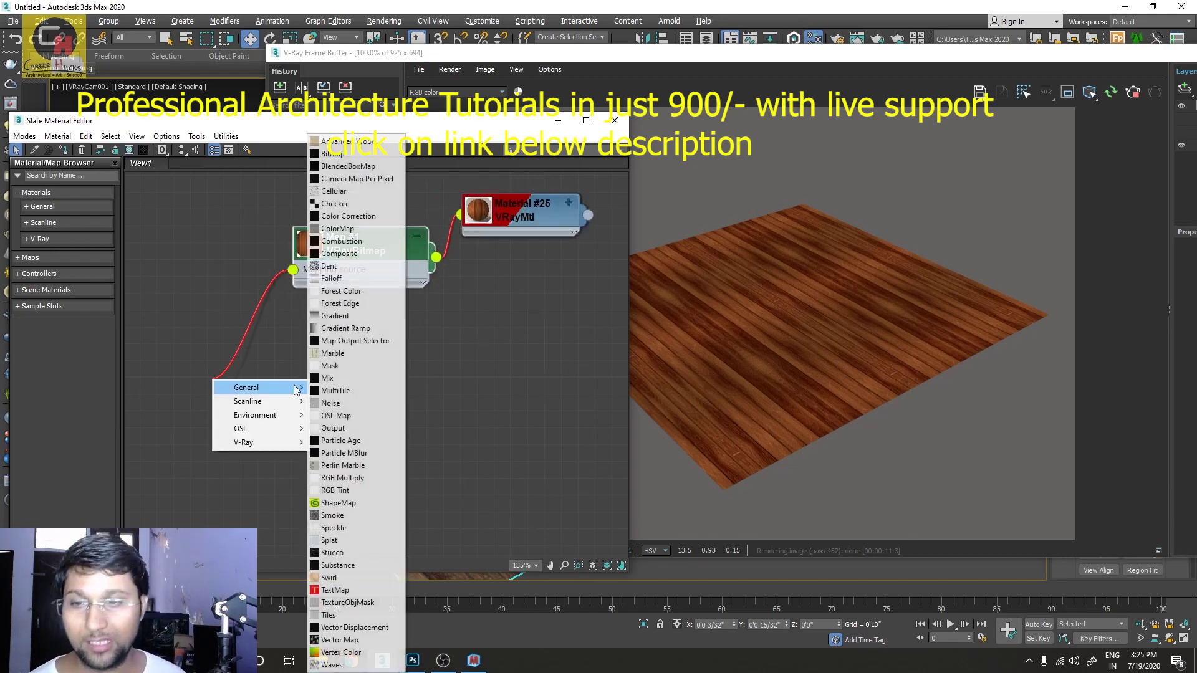
mouse_move(282, 443)
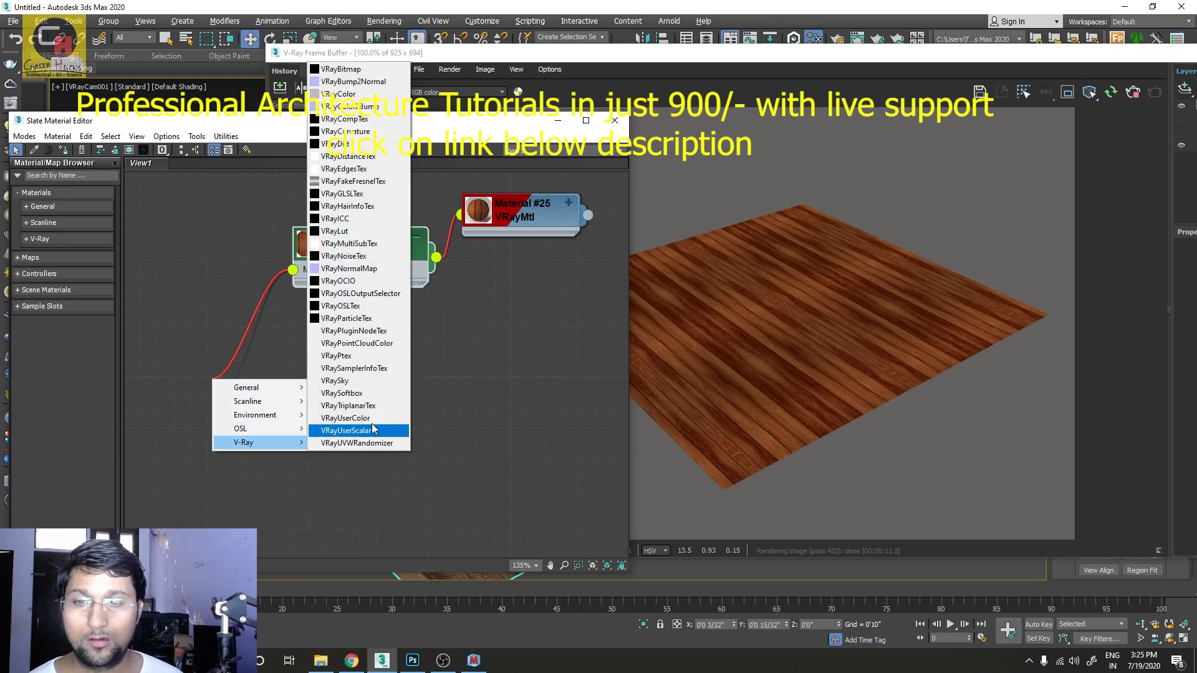
click(374, 406)
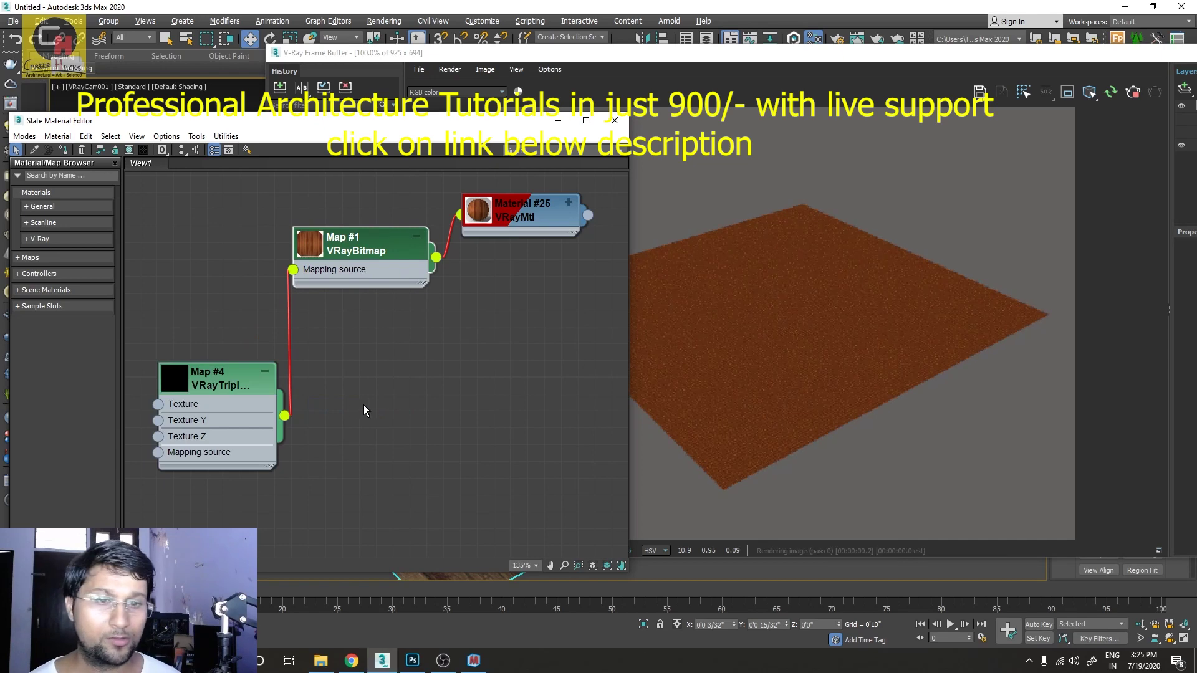
drag(217, 378, 216, 361)
double_click(216, 361)
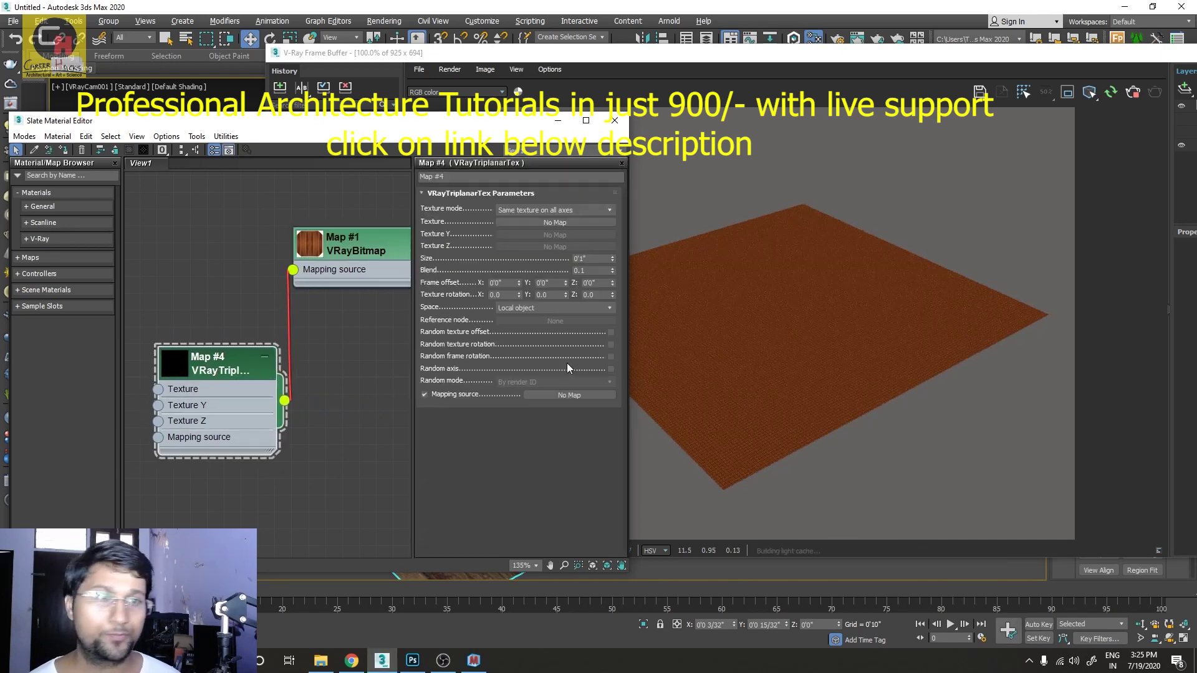
Configure the triplanar map to use the same texture on all axes, with size 5'0", blend 1.0 and X frame offset 1'0".
click(531, 210)
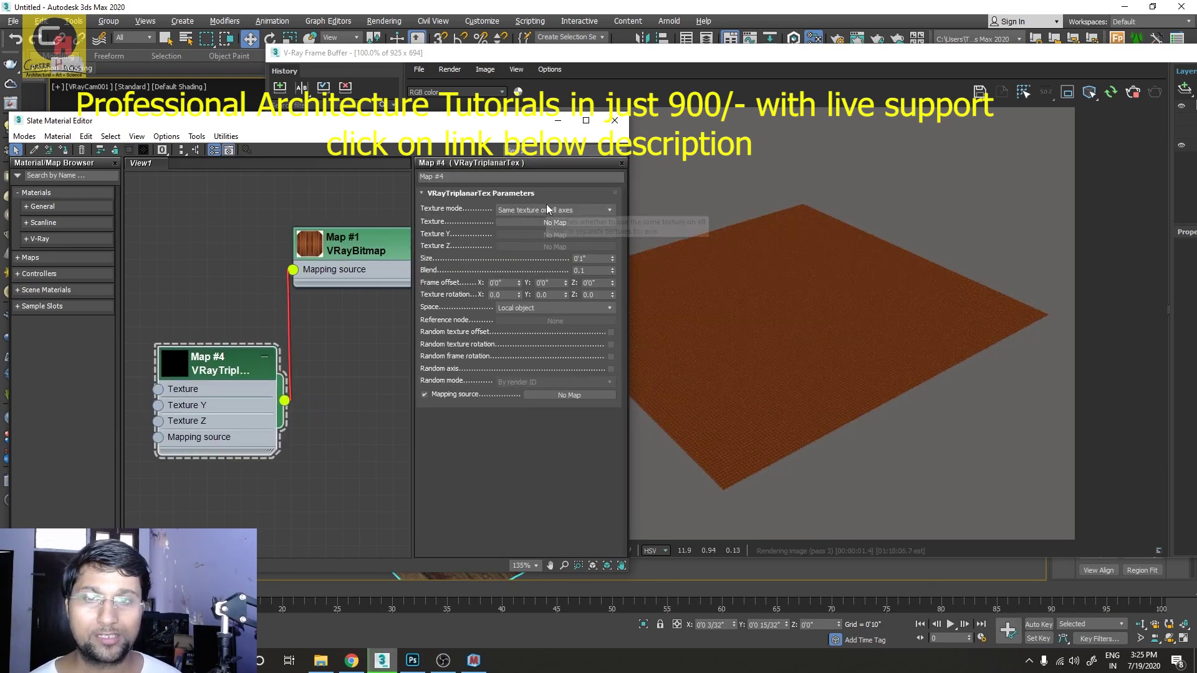
click(552, 222)
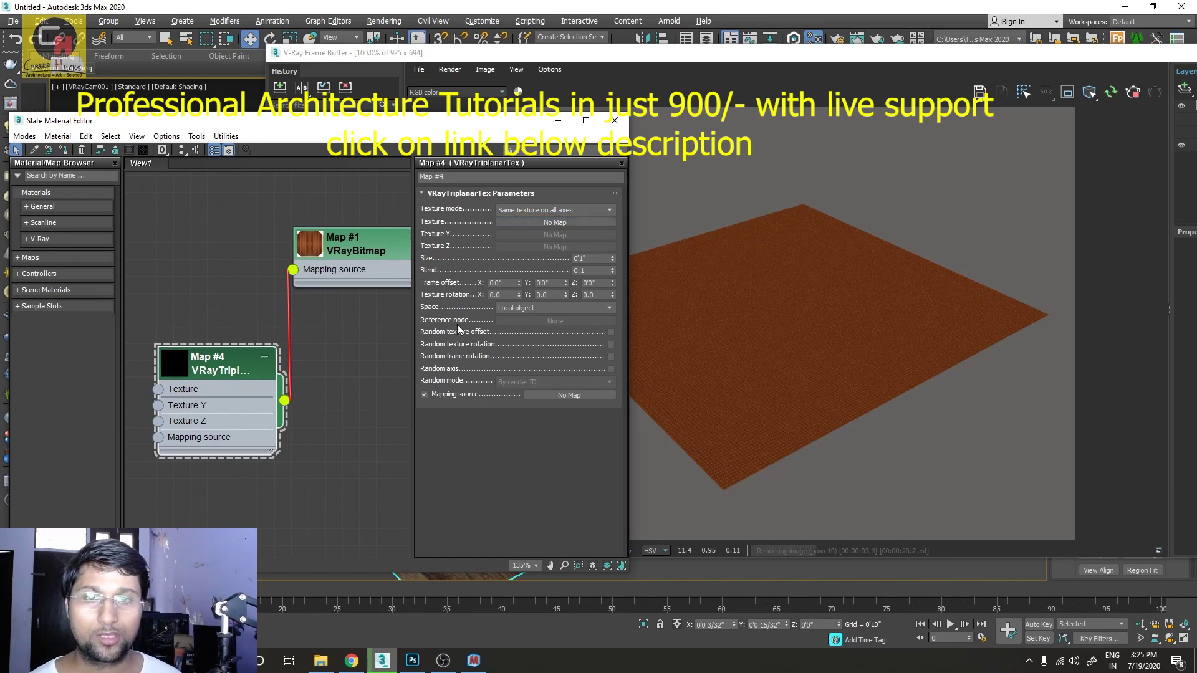
double_click(600, 259)
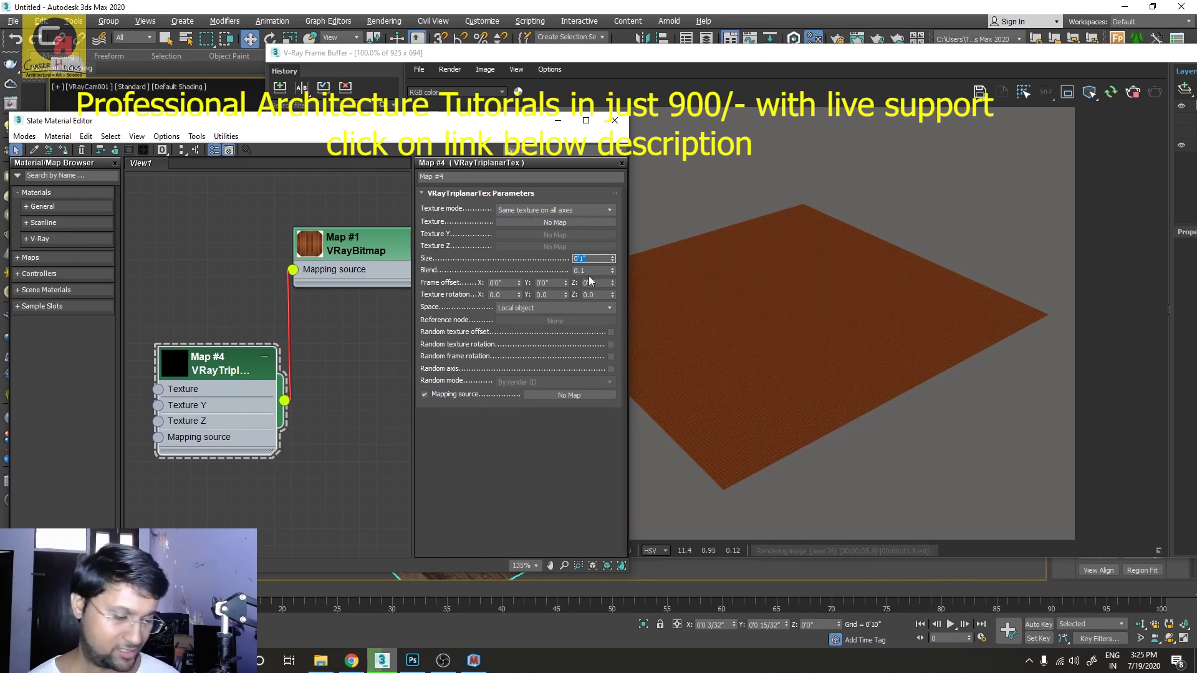
text(5)
key(Tab)
text(1)
key(Tab)
text(5)
key(Tab)
click(504, 283)
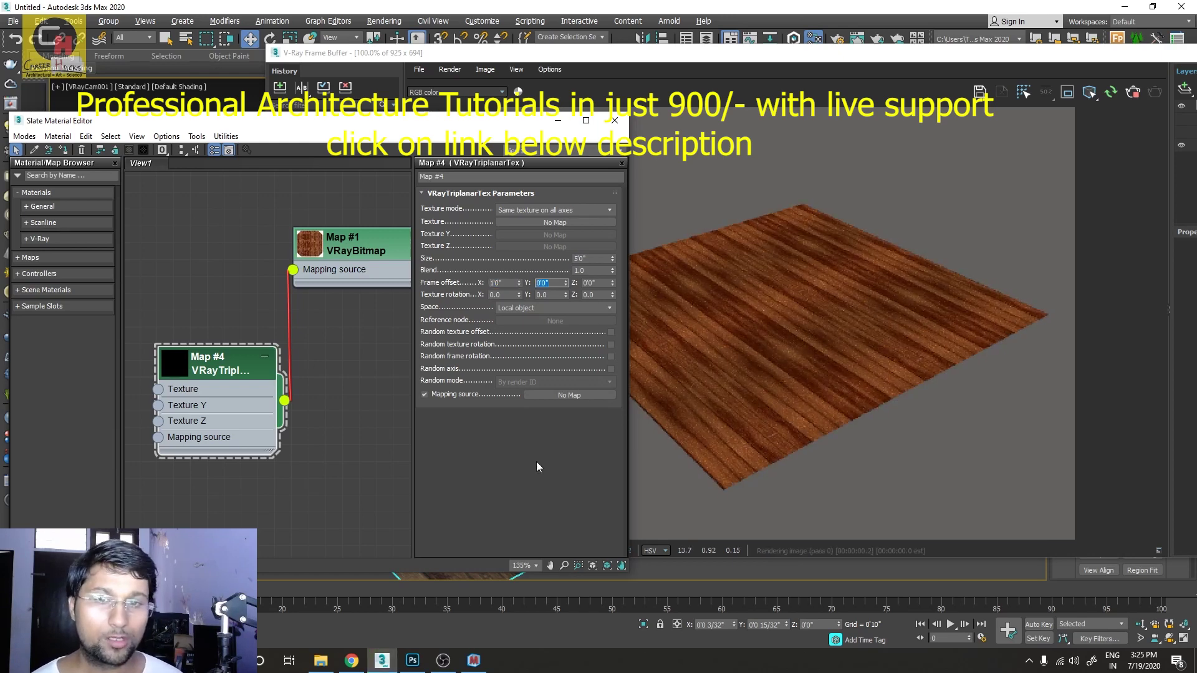
Set the triplanar map's size to 8'0" and enable its random texture offset.
click(572, 319)
double_click(592, 258)
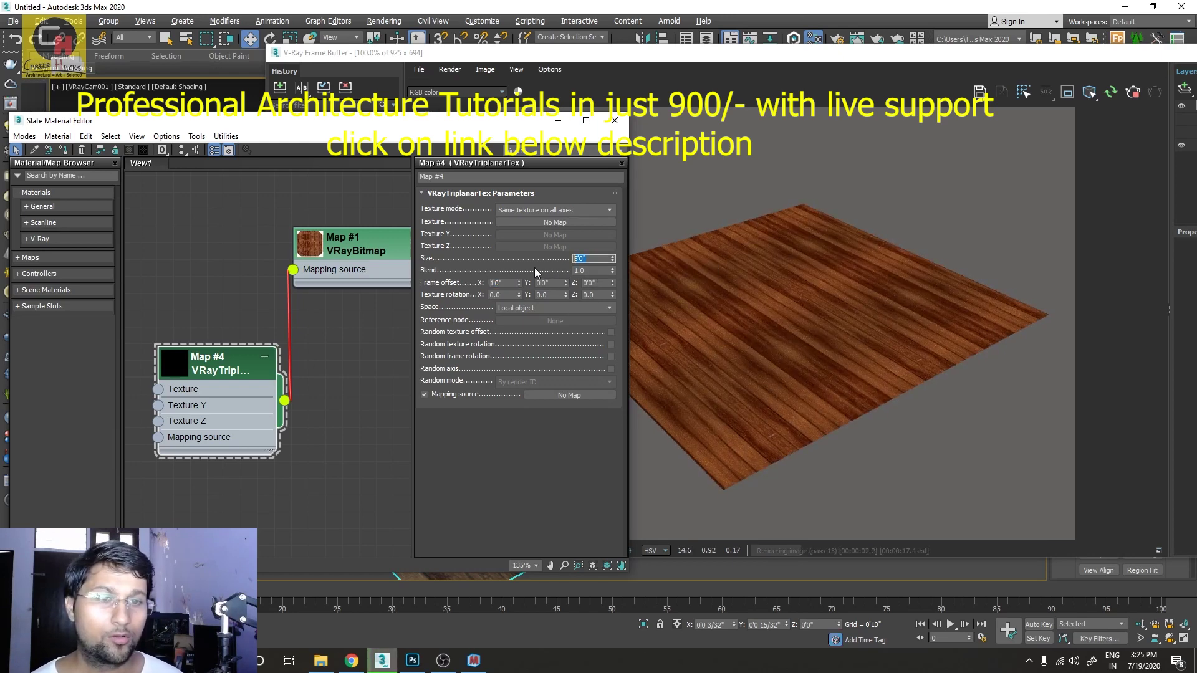
text(8)
key(Tab)
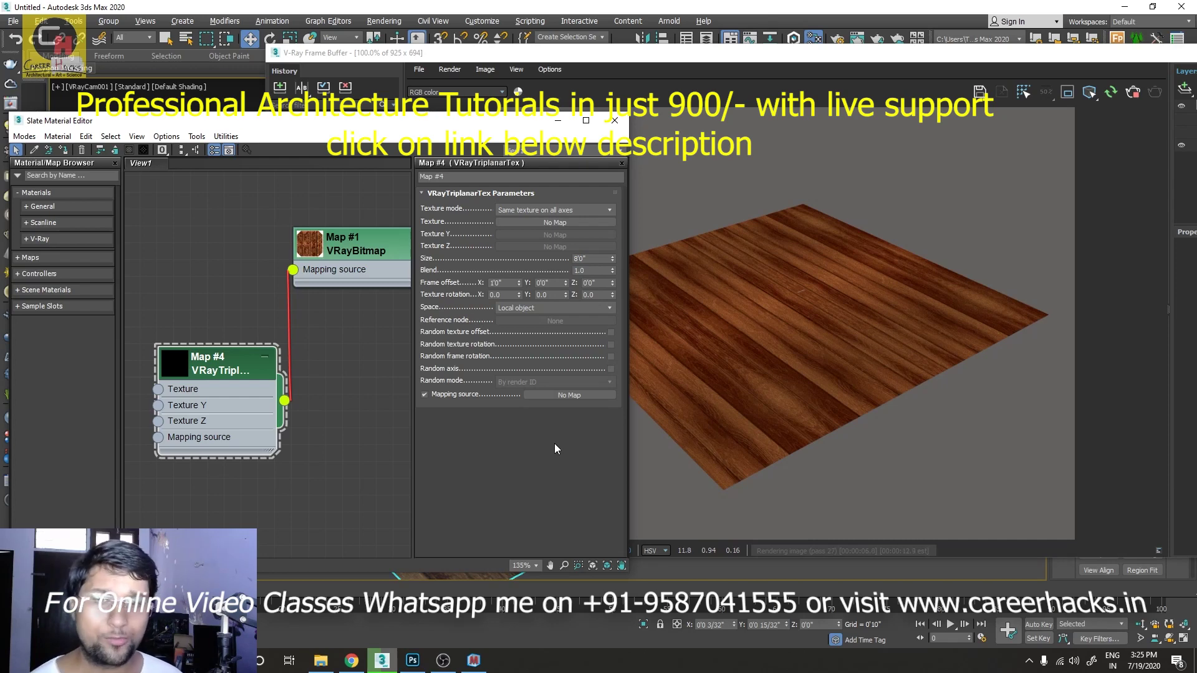
click(611, 332)
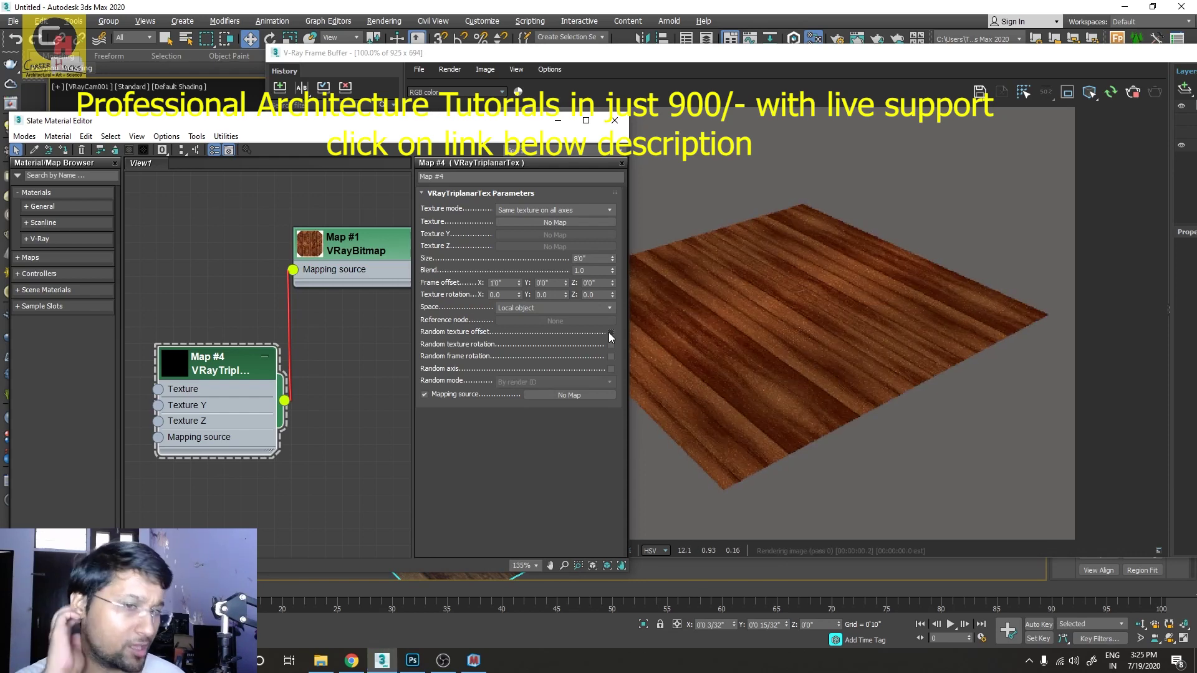
click(611, 332)
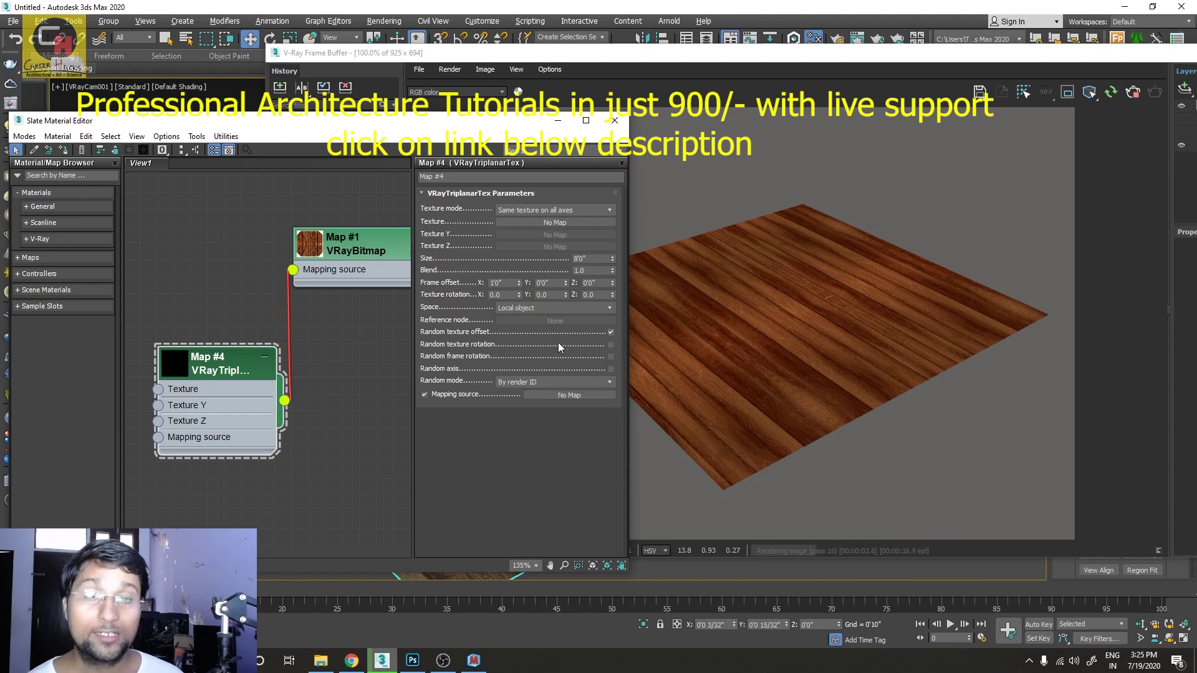
Delete the VRayTriplanarTex node from the material graph.
middle_drag(335, 426, 389, 370)
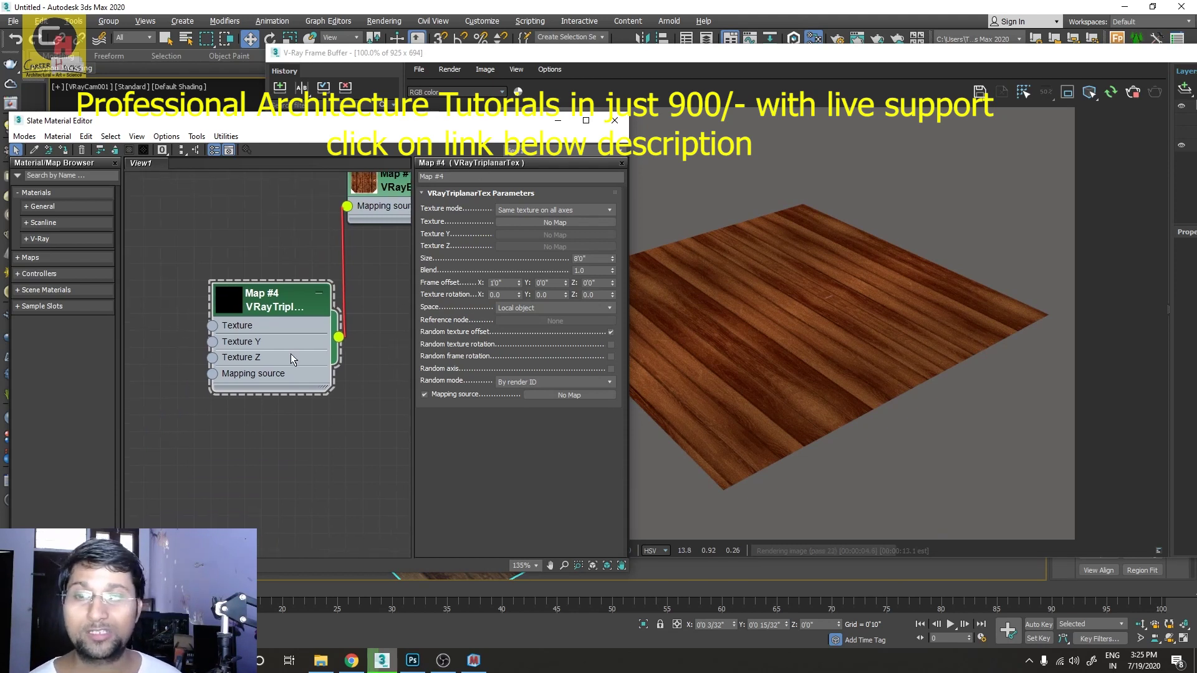
drag(290, 353, 239, 423)
drag(287, 293, 357, 414)
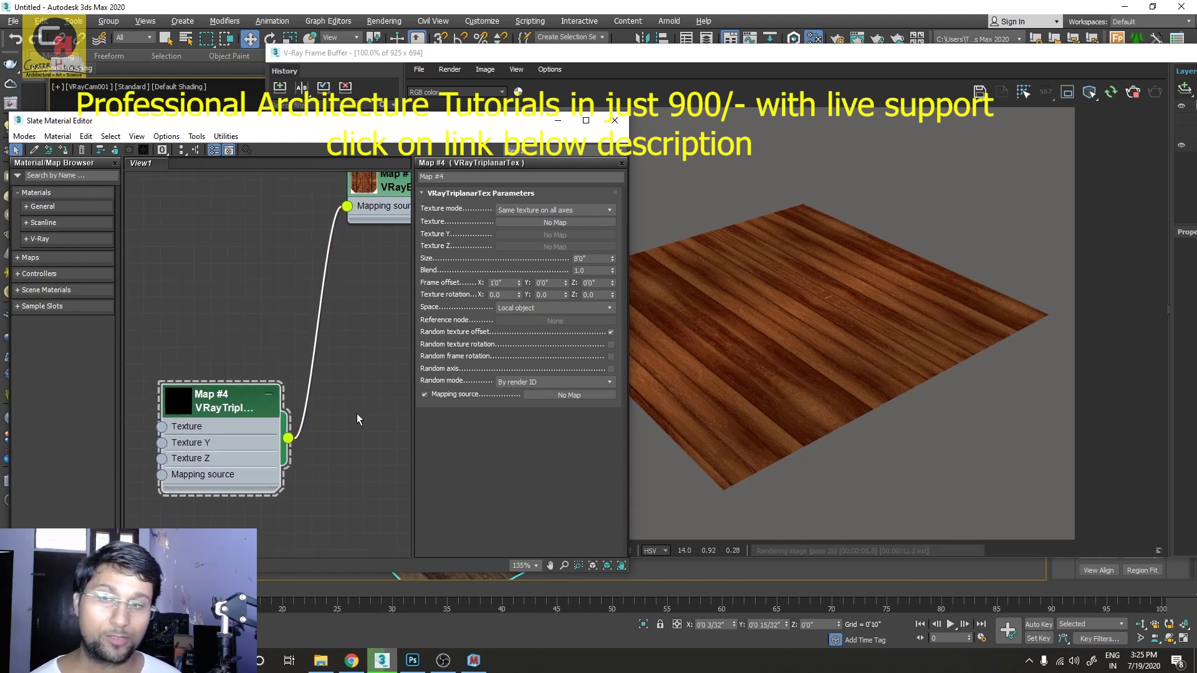
key(Delete)
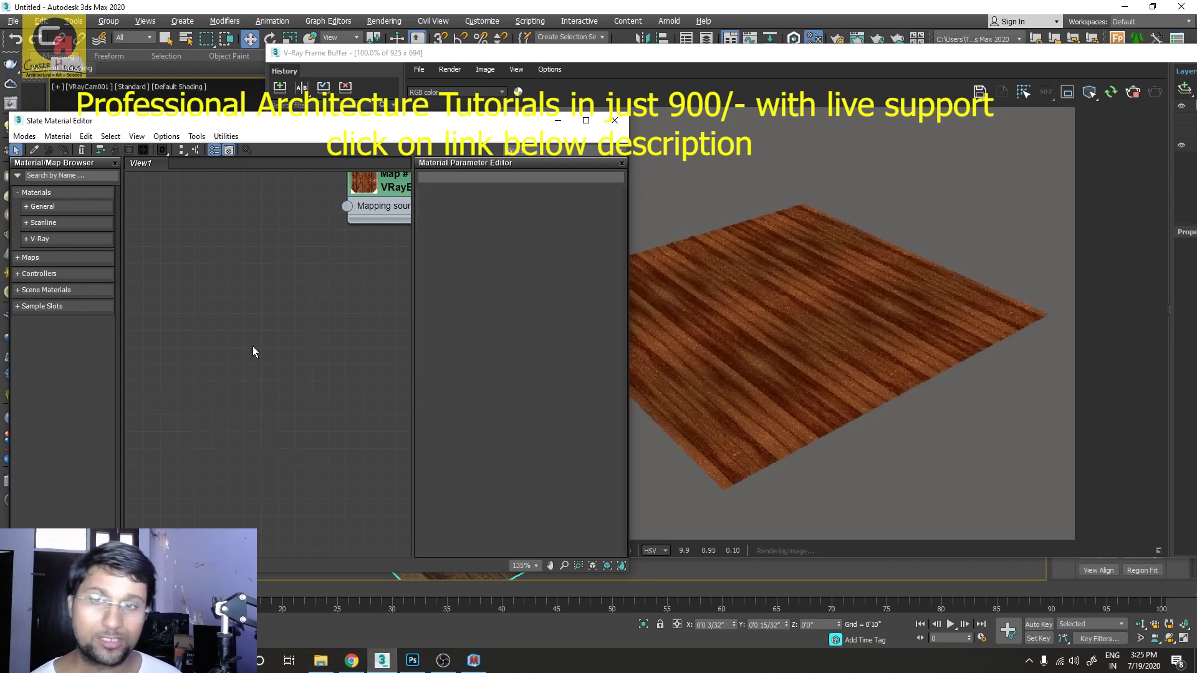
Add a VRayUVWRandomizer map and connect it to the VRayBitmap's mapping source.
right_click(211, 293)
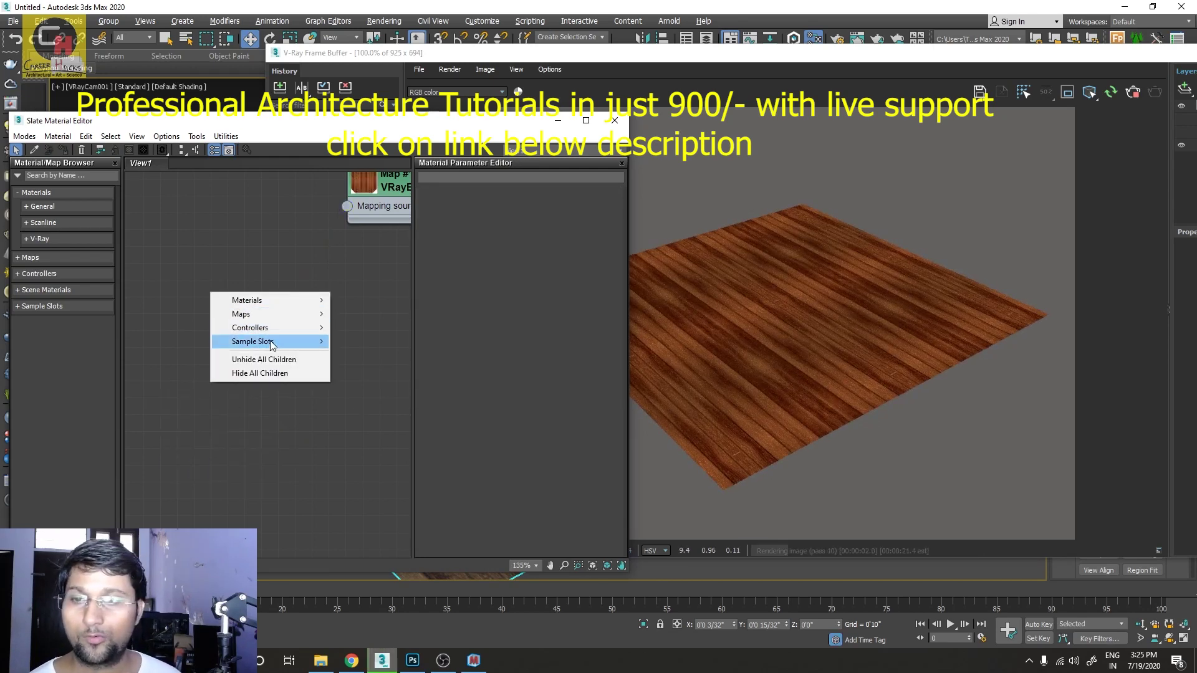
mouse_move(279, 318)
mouse_move(357, 371)
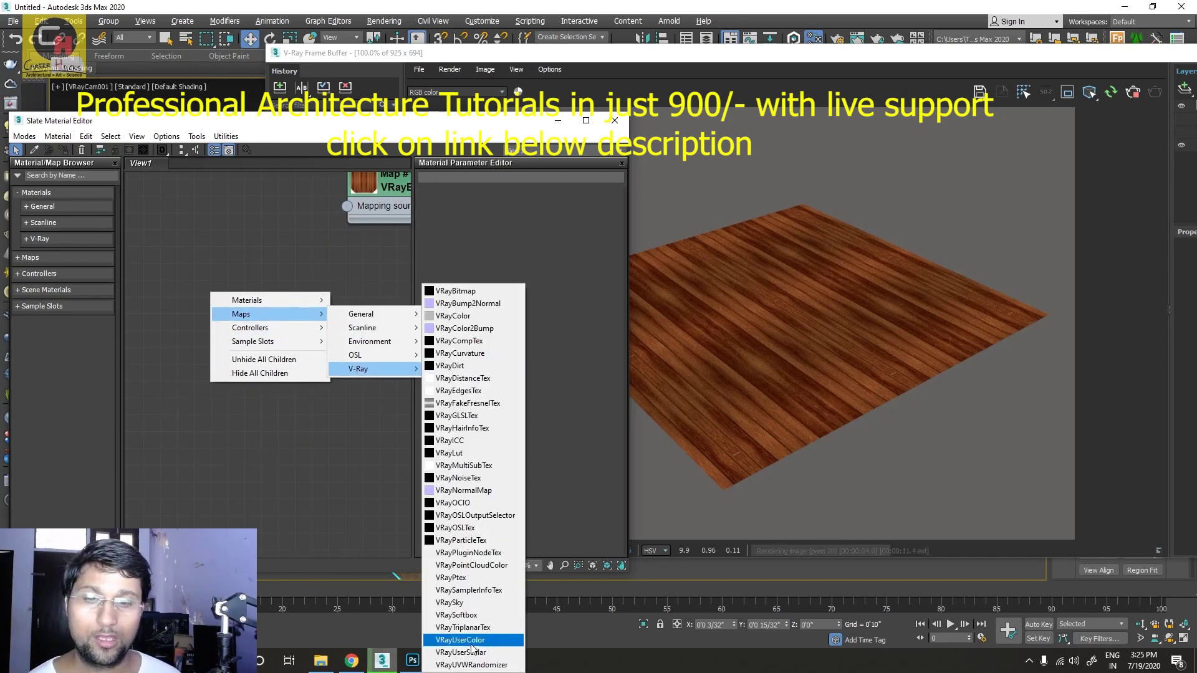
click(464, 664)
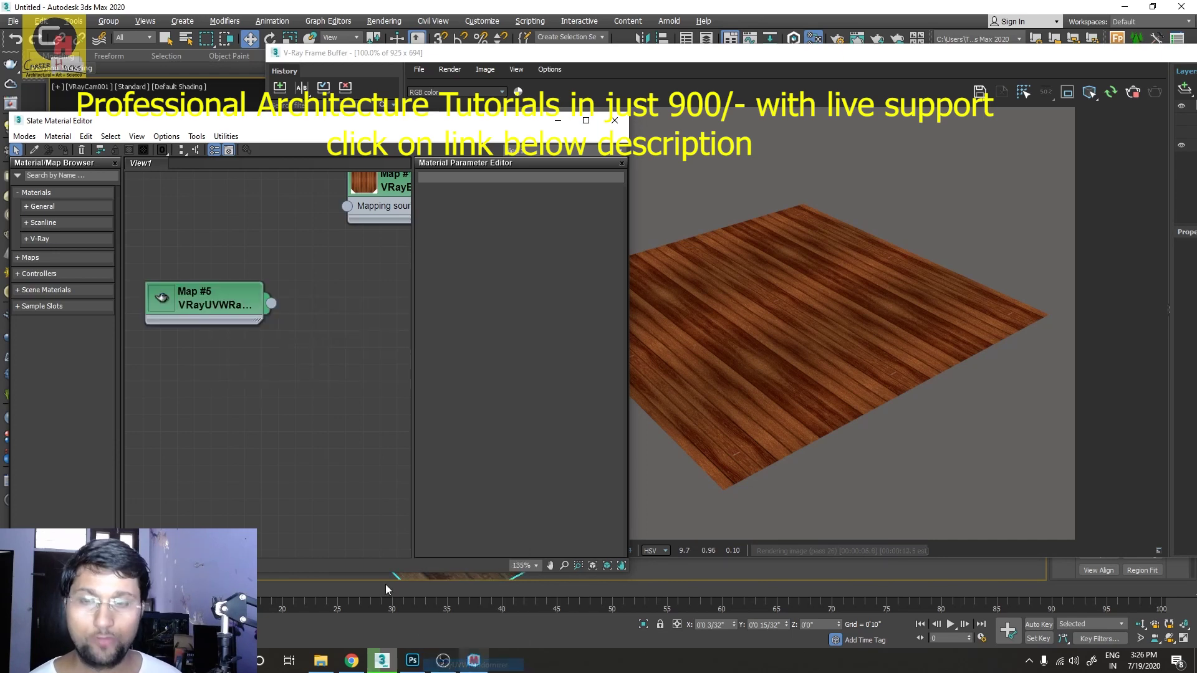
drag(210, 305, 346, 206)
Enable stochastic tiling on the VRayUVWRandomizer and set its tile blend to 0.5.
double_click(193, 304)
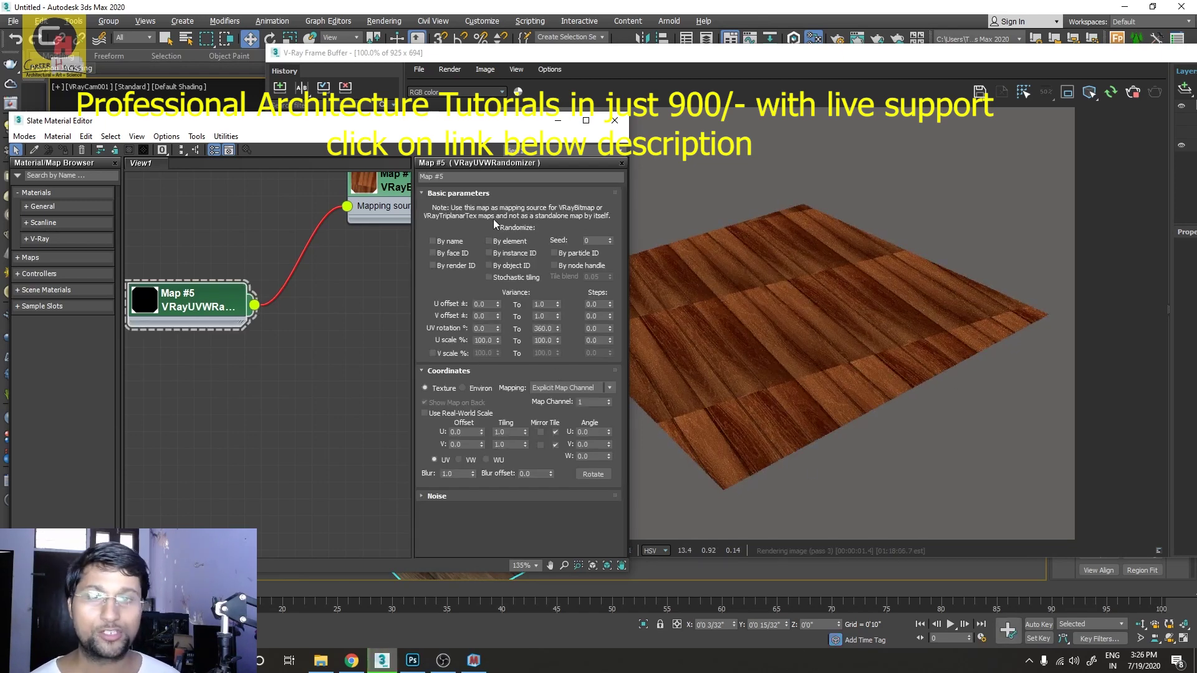
click(507, 278)
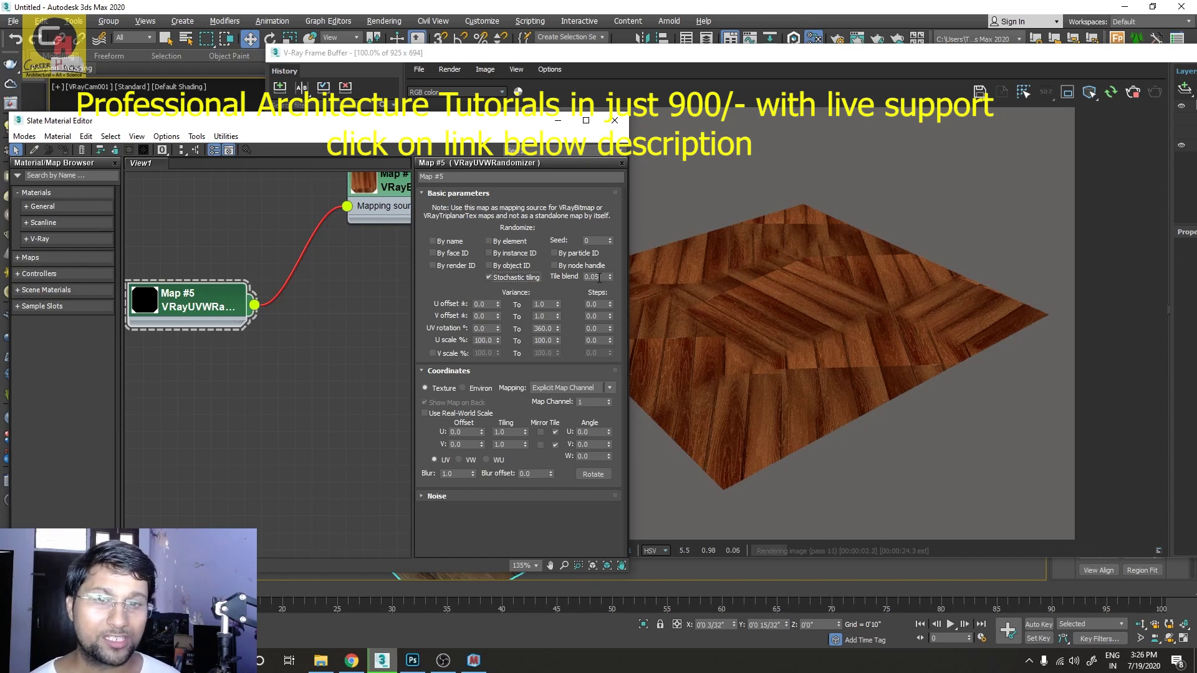
text(0.5)
key(Tab)
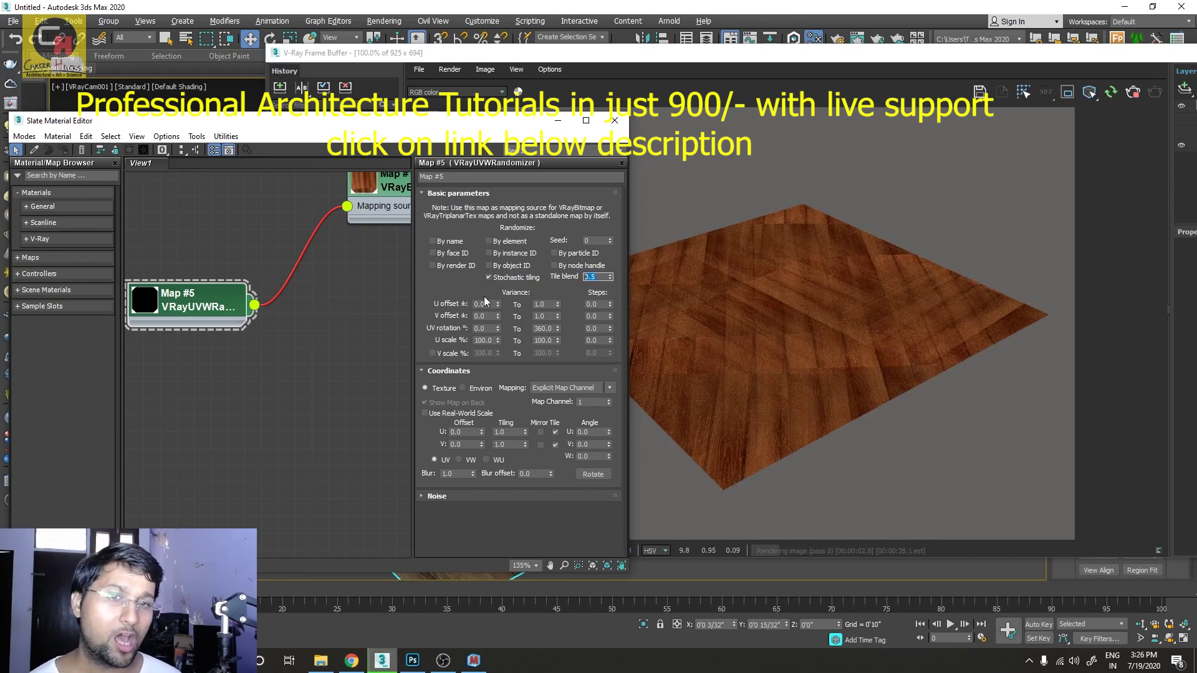
Move the material editor to uncover more of the render and set the randomizer's tile blend to 0.0.
drag(491, 125, 439, 125)
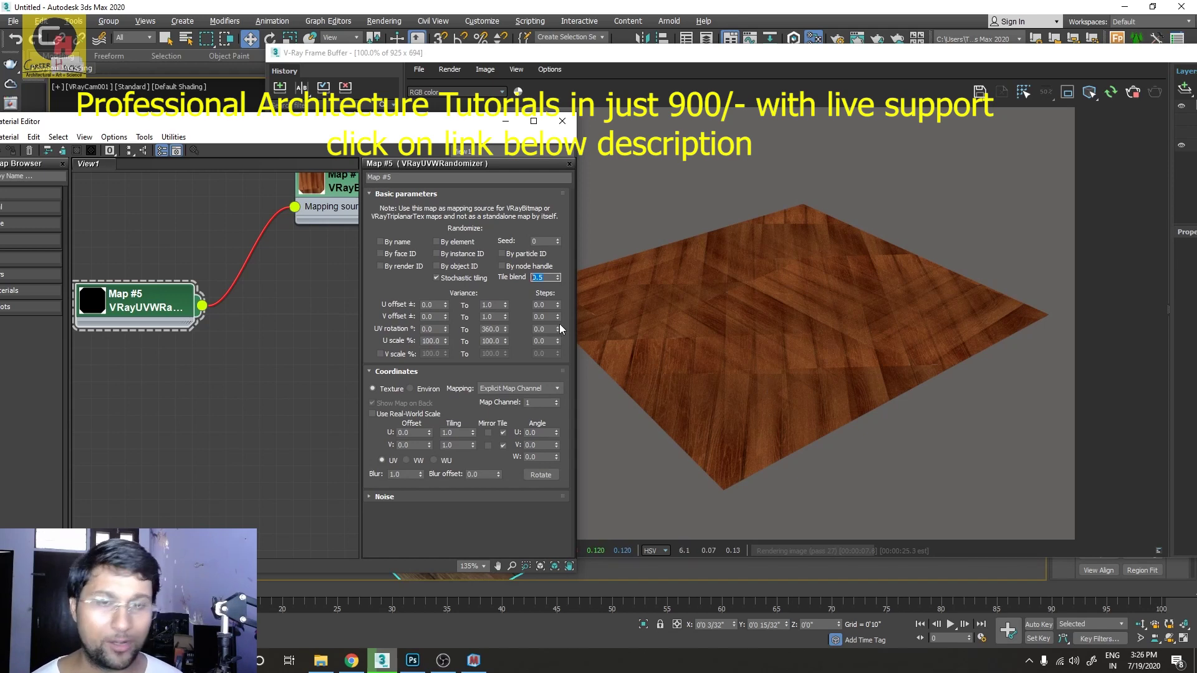
text(0)
key(Return)
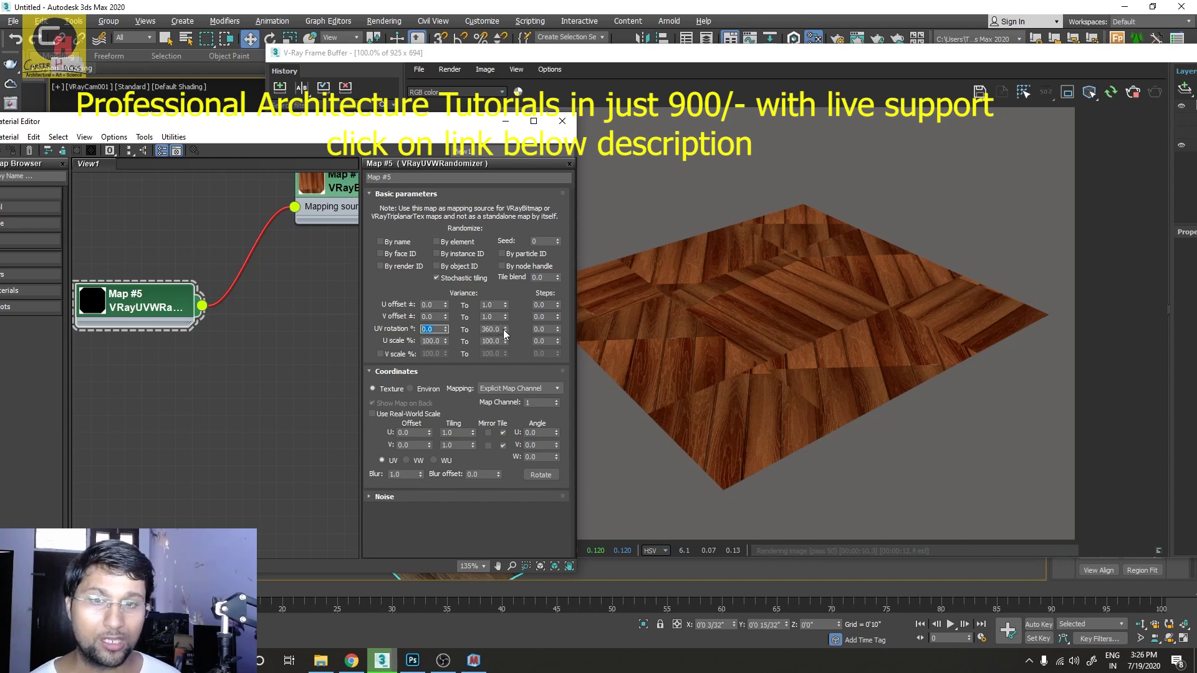
Set the upper variance limits of the randomizer's UV rotation and U scale to 0.0.
text(0)
key(Tab)
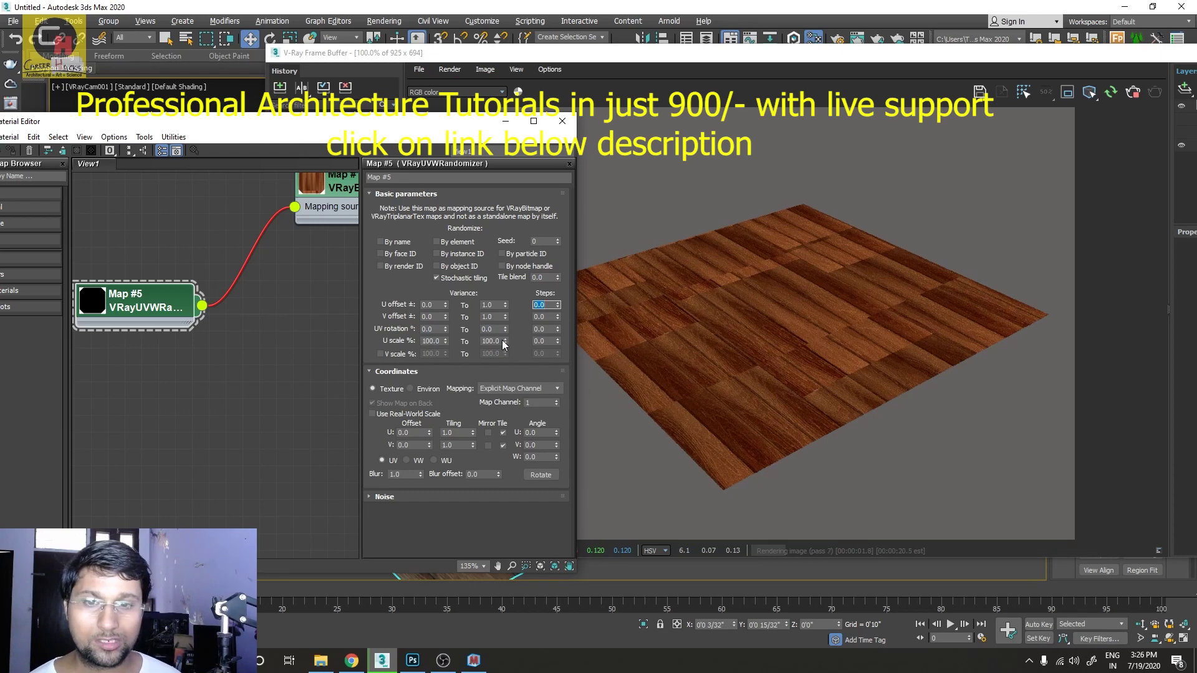
click(481, 353)
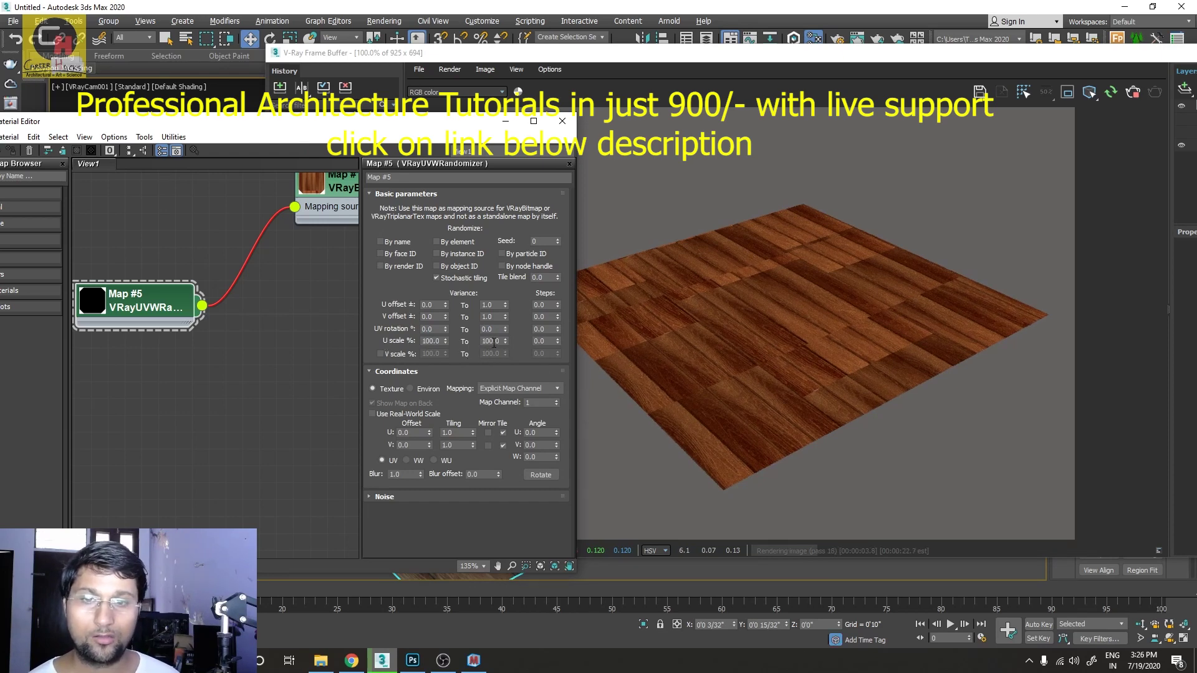
text(0)
key(Tab)
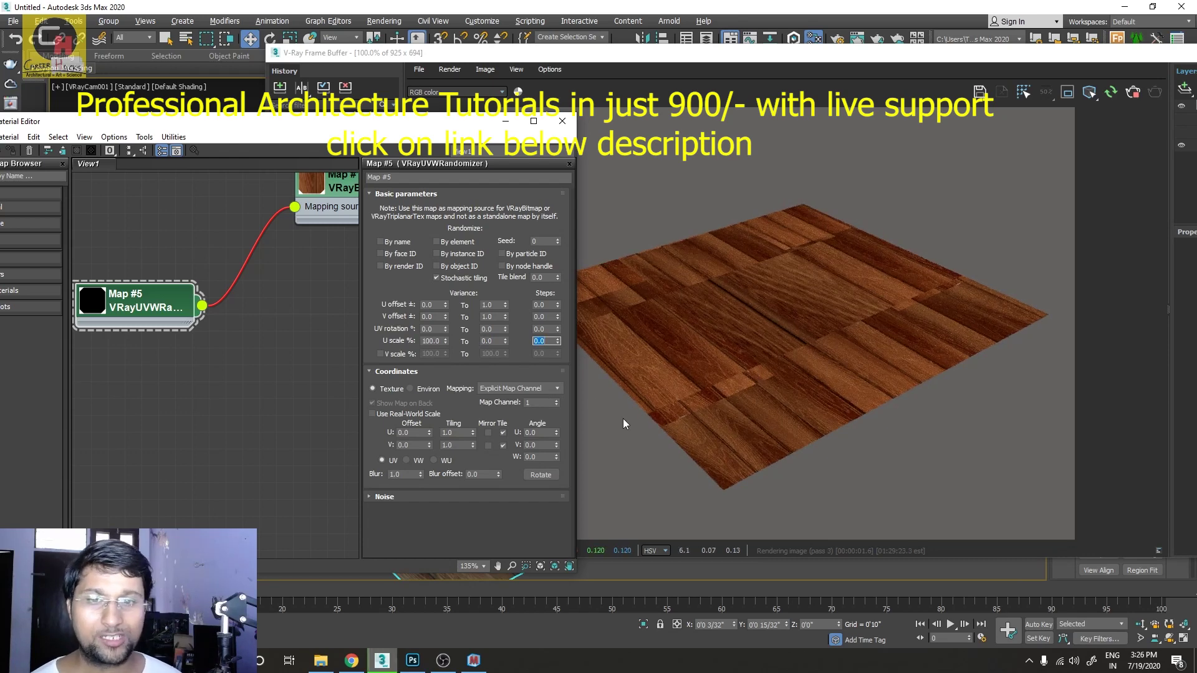
Set the tile blend of the stochastic tiling to 0.5.
click(545, 278)
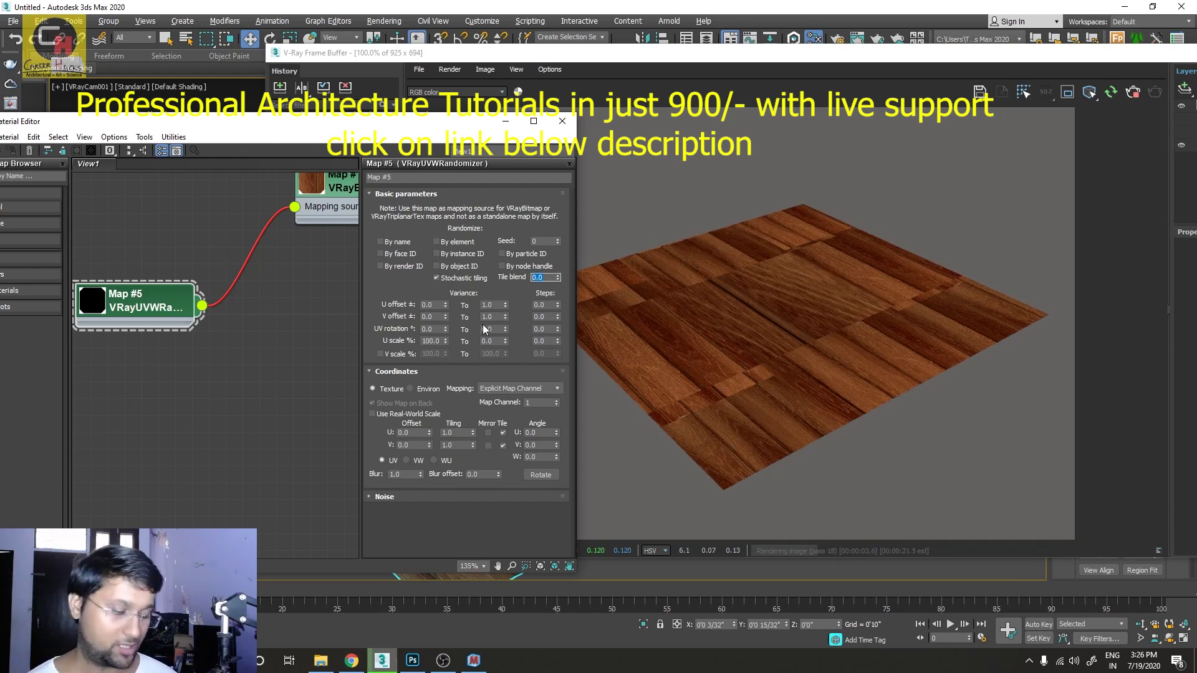
text(0.5)
key(Return)
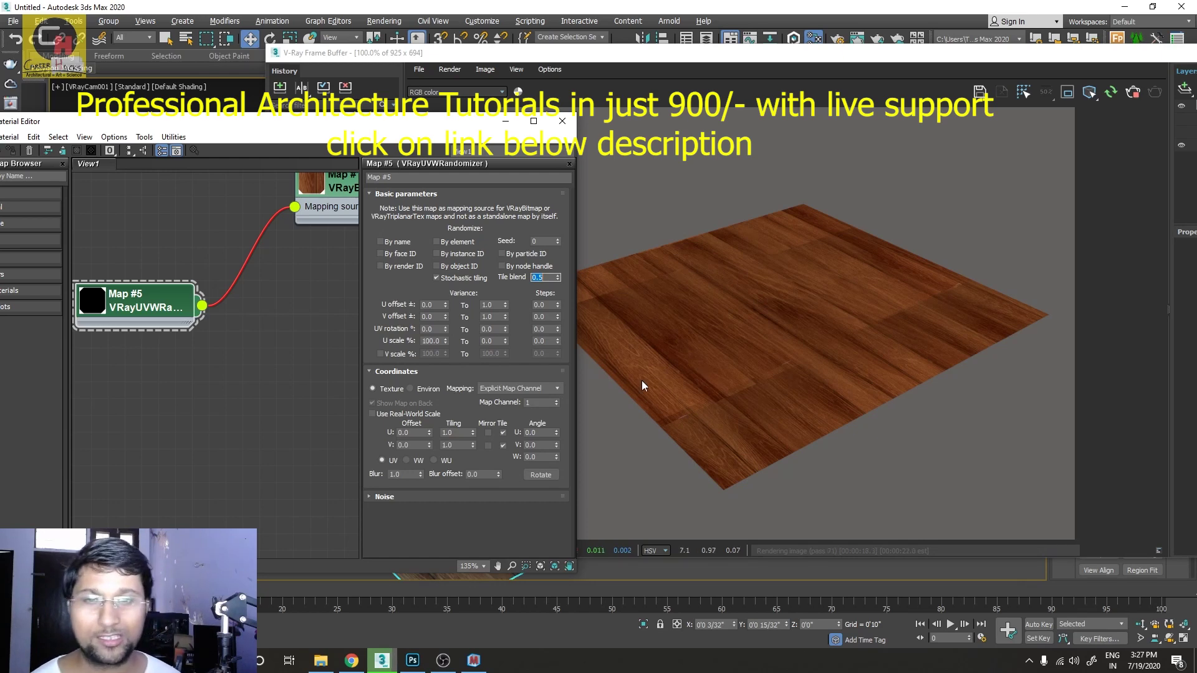
Set the U and V tiling of the VRayUVWRandomizer to 5.0.
double_click(447, 433)
text(5)
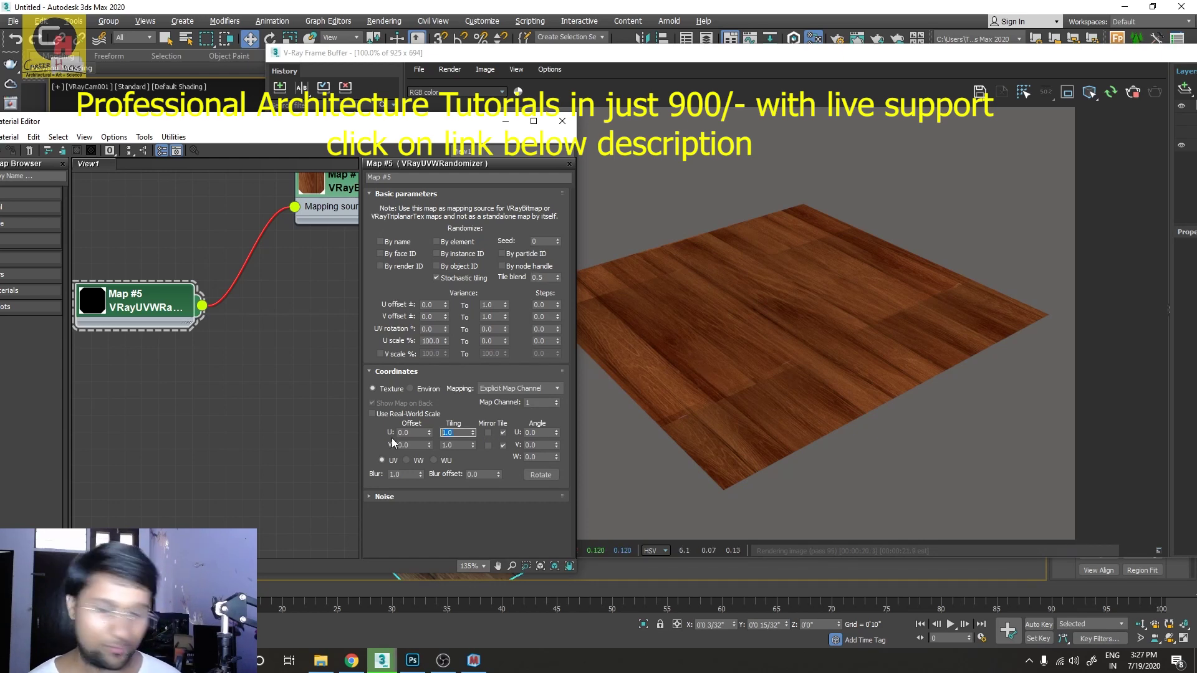
key(Tab)
text(5)
key(Return)
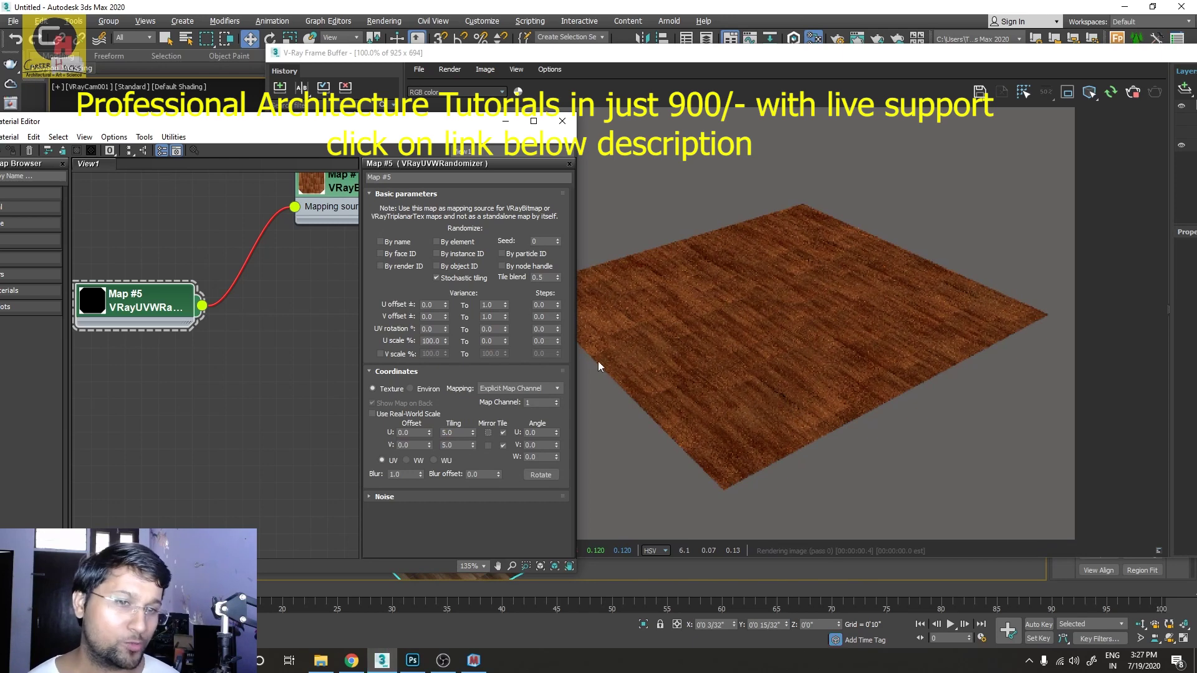
Return the randomizer's U and V tiling to 1.0.
double_click(461, 432)
text(1)
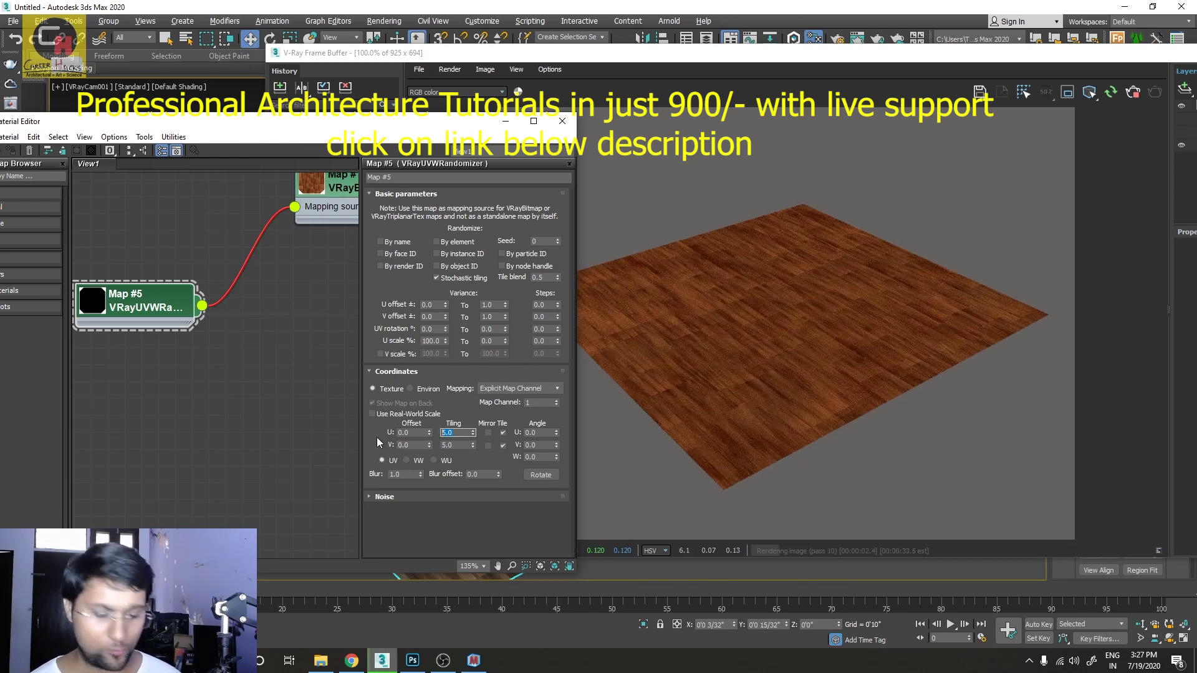
key(Tab)
text(1)
key(Return)
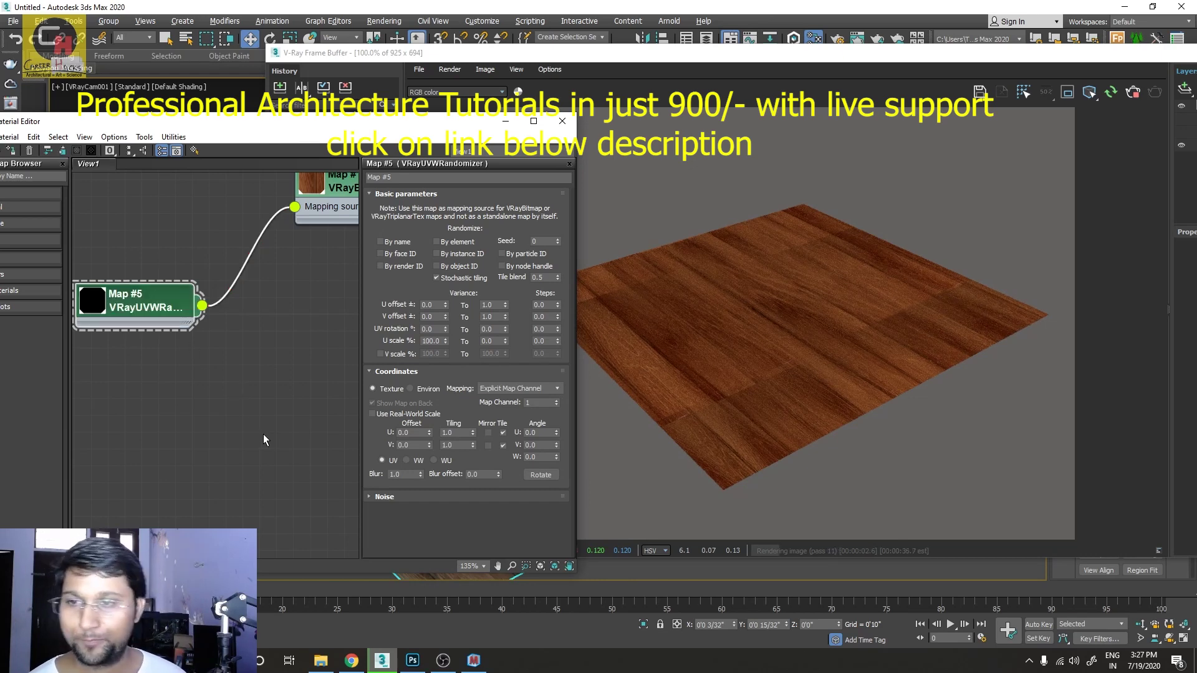
Delete the VRayUVWRandomizer node and connect a new VRayTriplanarTex to the mapping source of the VRayBitmap.
key(Delete)
middle_drag(286, 324, 156, 495)
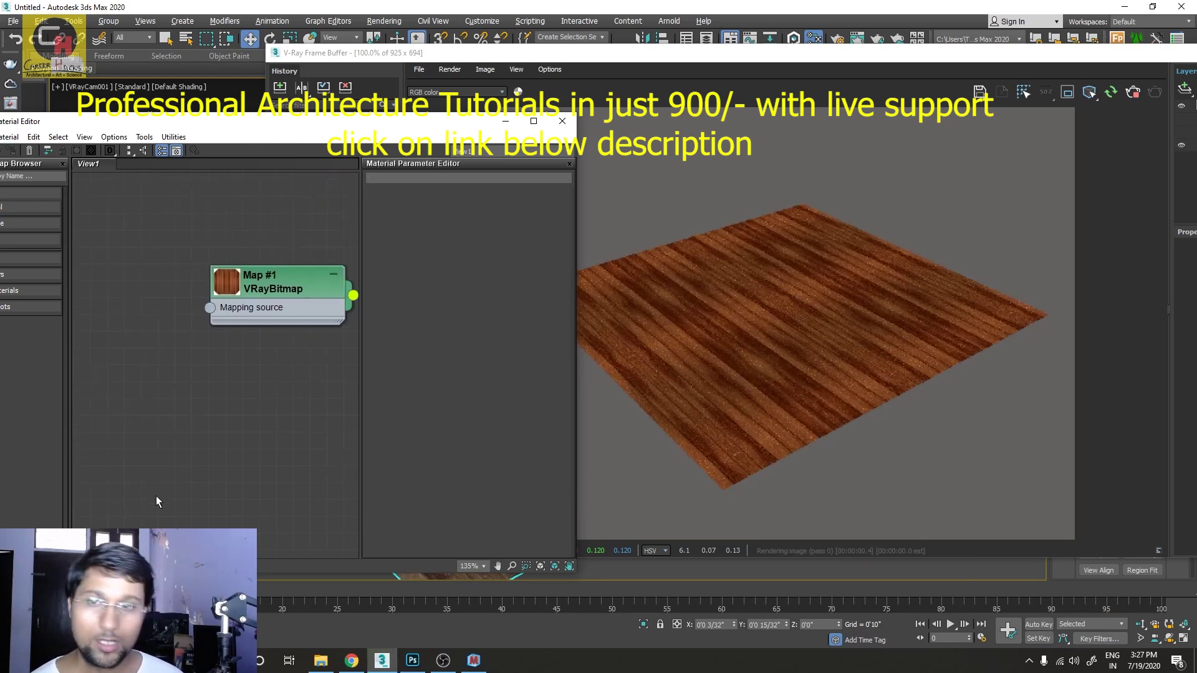
middle_drag(259, 414, 208, 361)
drag(272, 279, 200, 358)
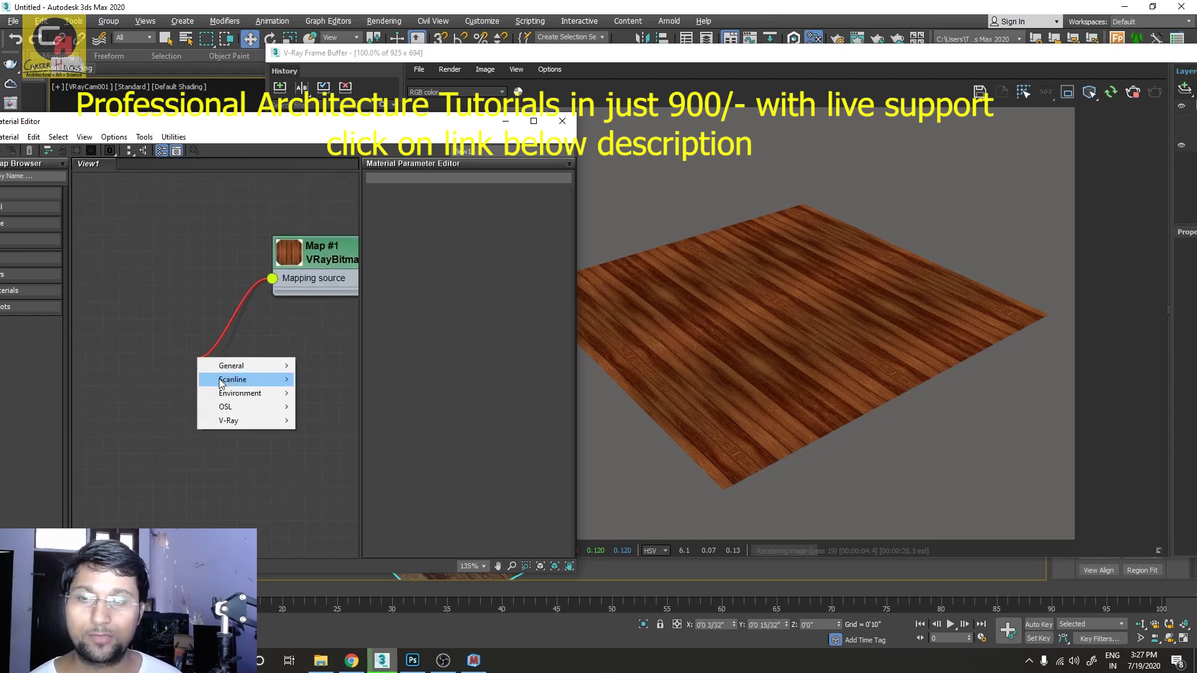
mouse_move(236, 421)
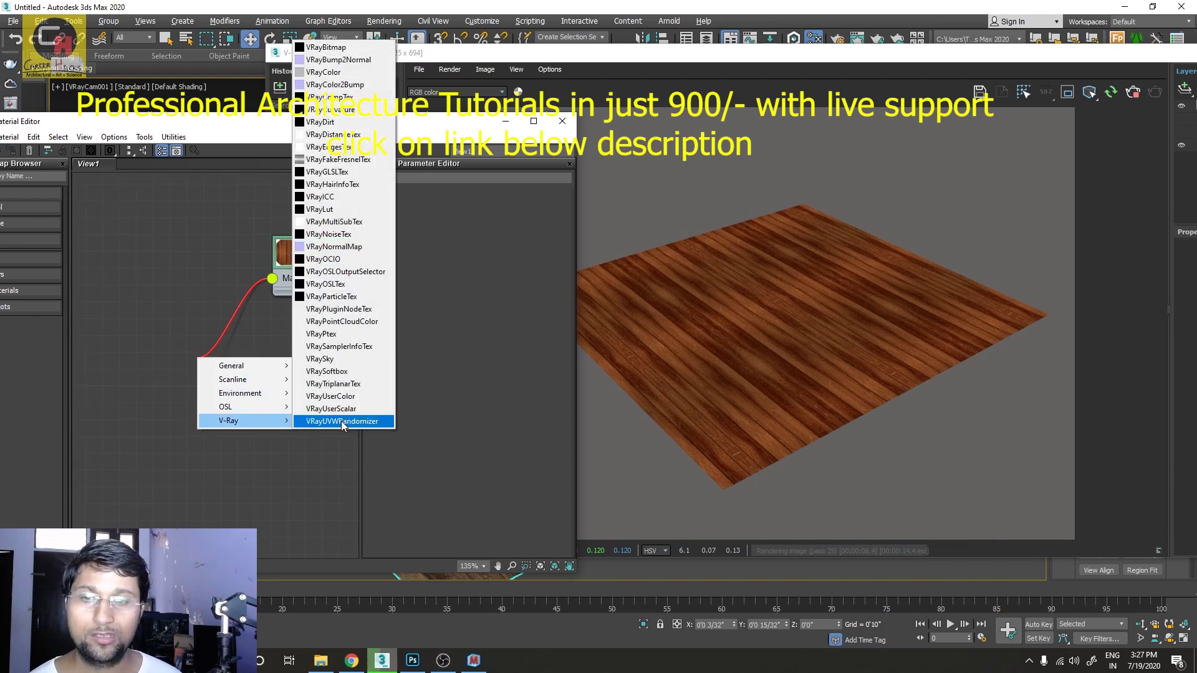
click(318, 384)
Set the size of the new VRayTriplanarTex to 8'0".
double_click(206, 363)
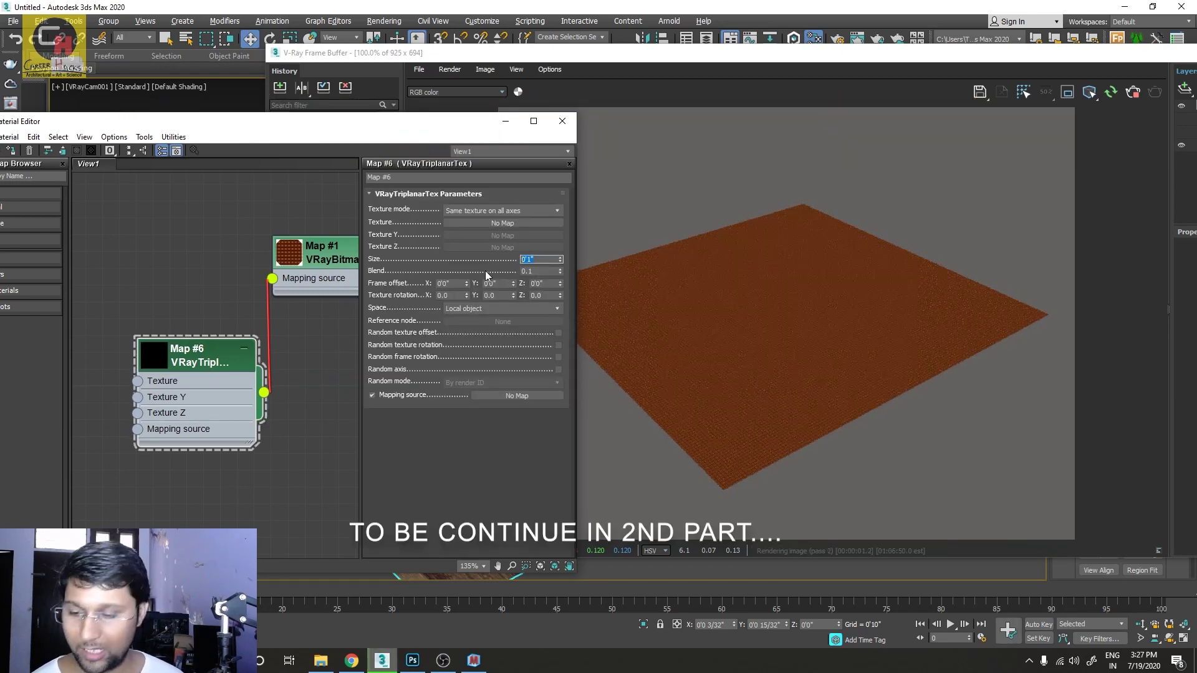
text(8)
key(Tab)
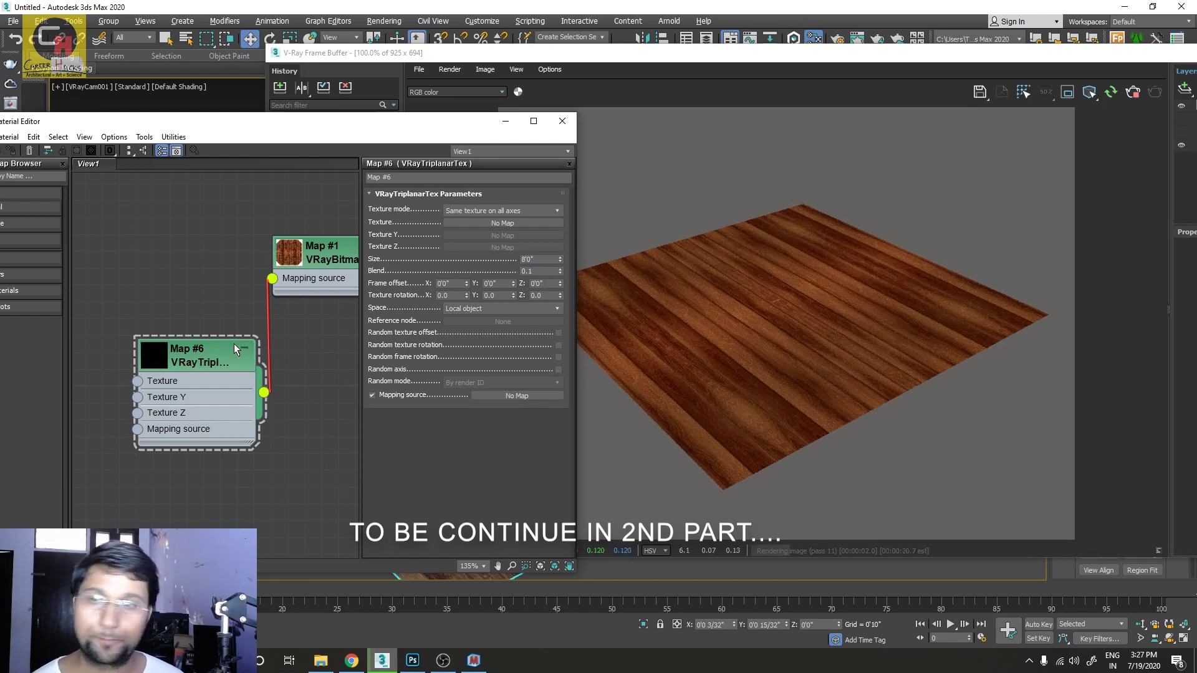
Line up the triplanar node beside the VRayBitmap node and close the material parameter editor.
drag(196, 361, 162, 310)
drag(328, 242, 311, 259)
drag(204, 312, 137, 277)
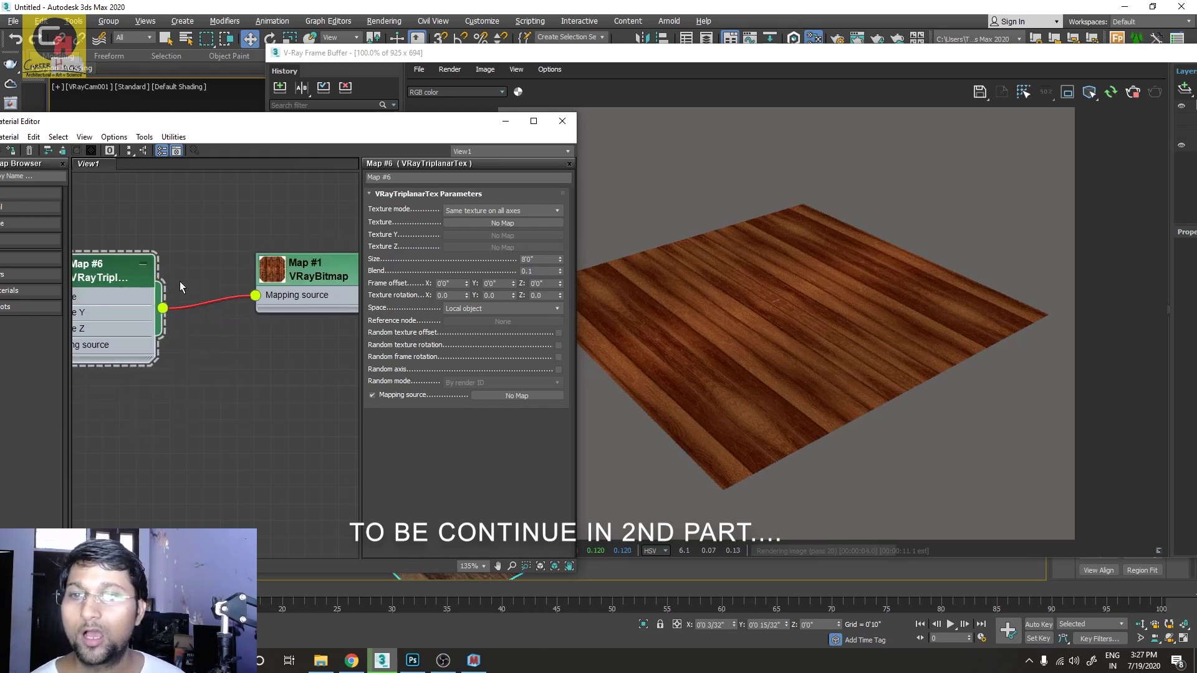
drag(309, 278, 292, 279)
click(568, 163)
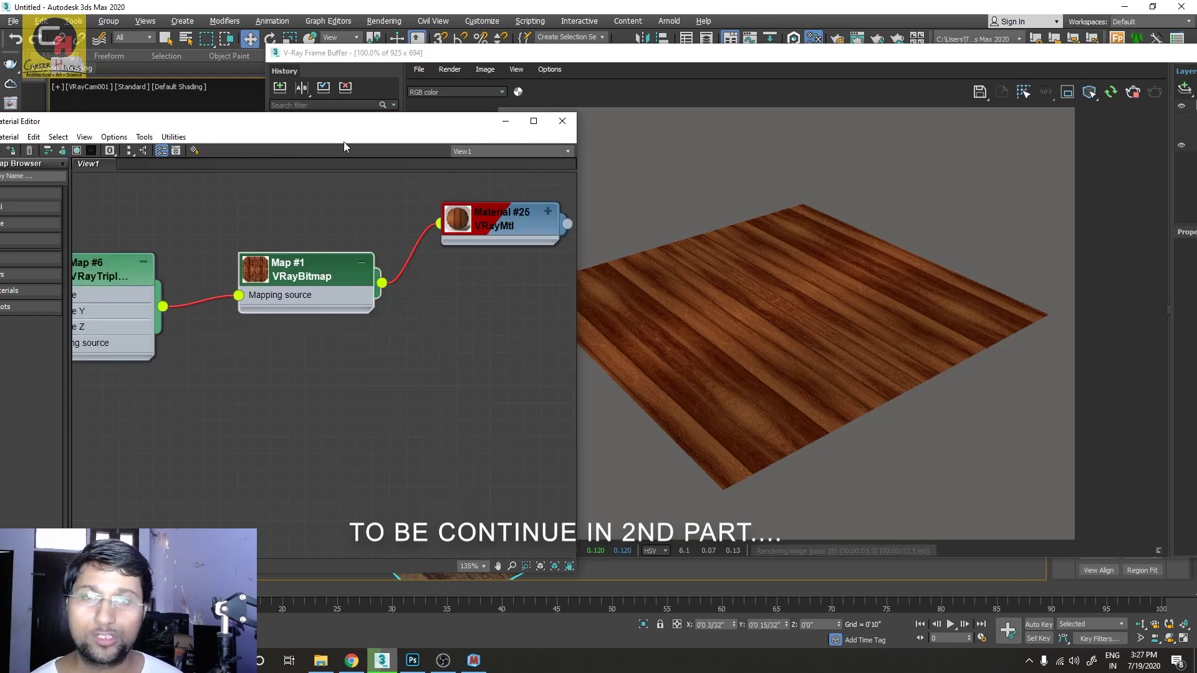
Rearrange the node graph with the VRayBitmap raised near the VRayMtl and the triplanar node below it.
middle_drag(320, 421, 330, 457)
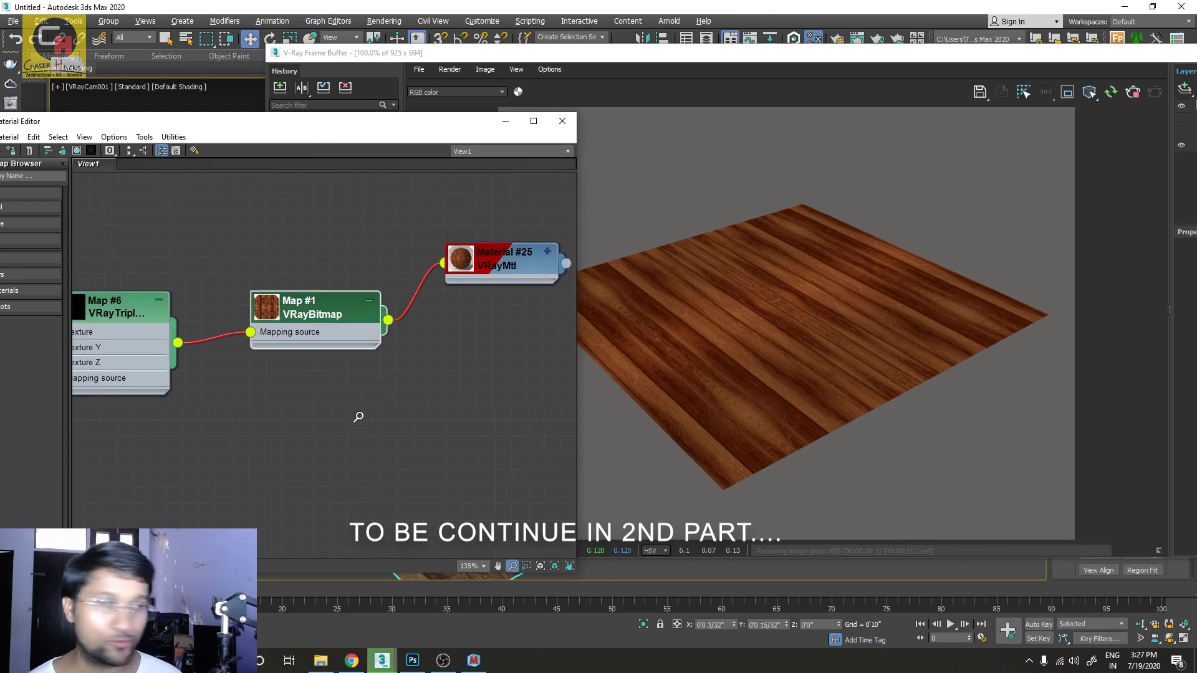
scroll(382, 393, down, 2)
middle_drag(383, 393, 395, 361)
middle_drag(313, 385, 320, 365)
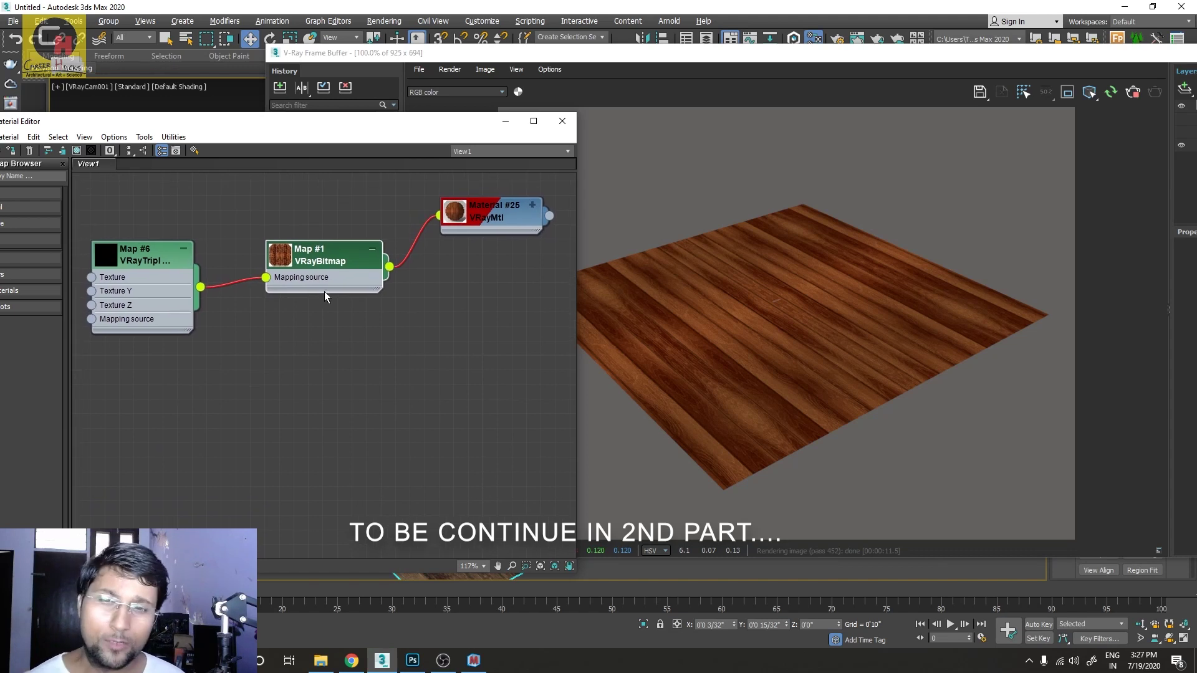
drag(336, 243, 352, 212)
drag(138, 264, 197, 295)
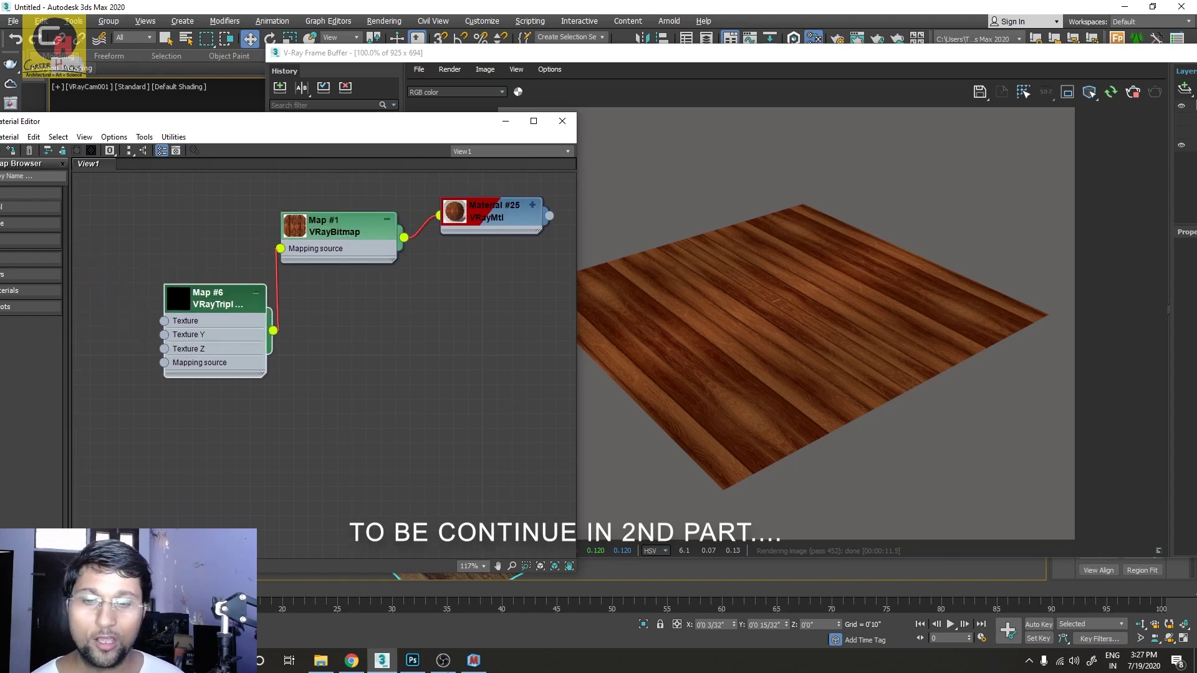
Switch to the Materialize application.
click(473, 660)
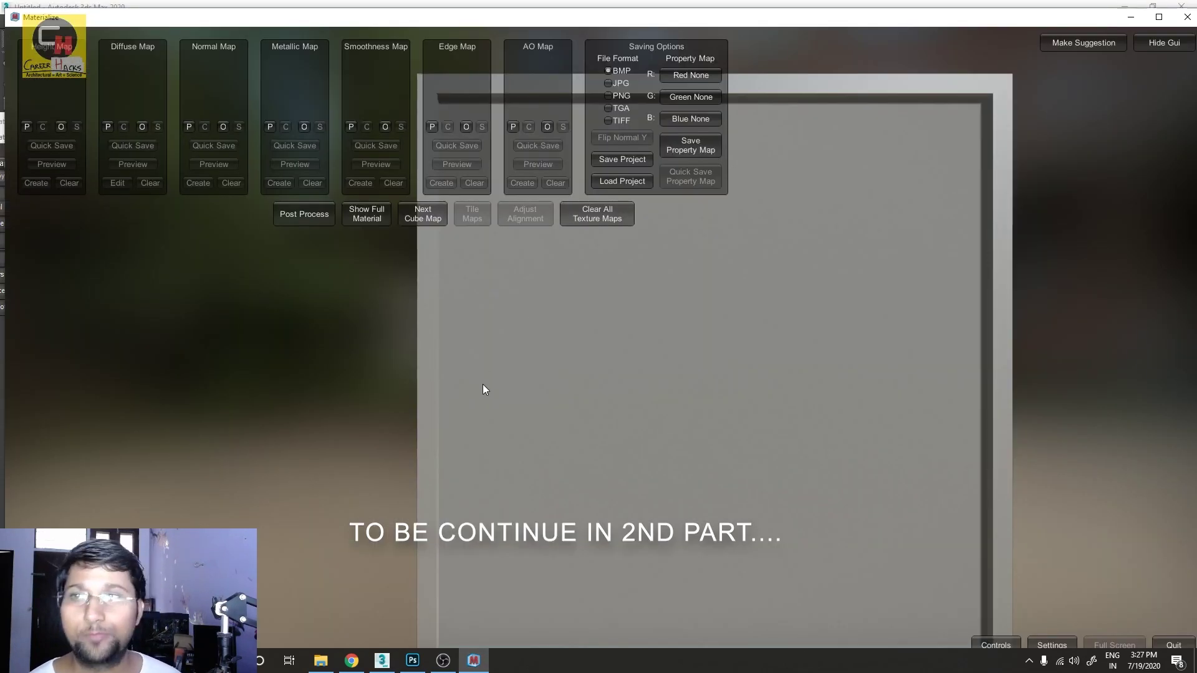